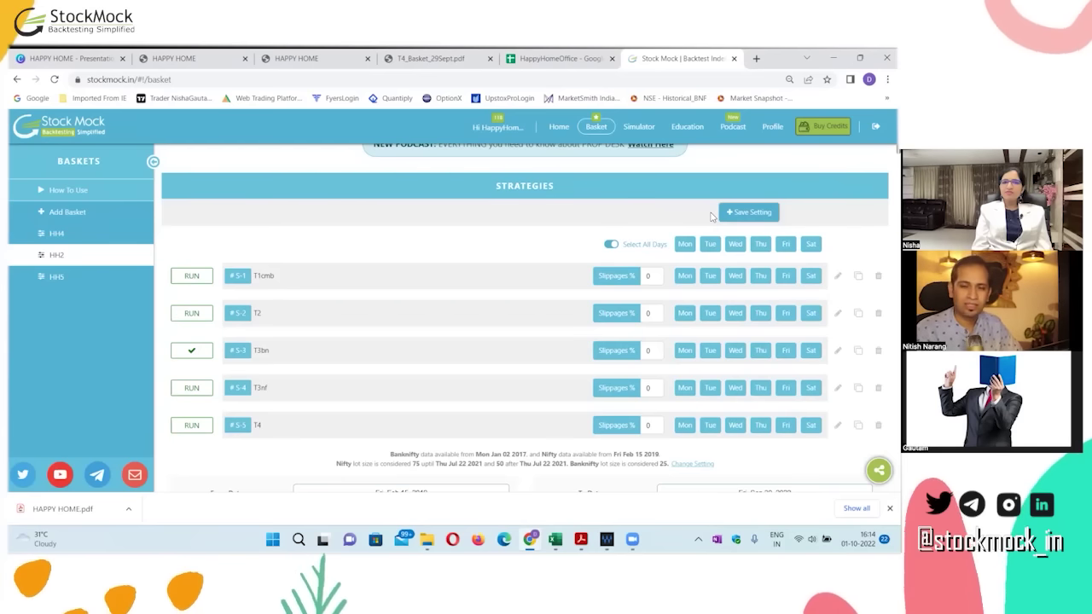
- Deselect every weekday for all strategies in basket HH2, then enable only Tuesday for T3bn
{"action": "left_click", "coordinate": [685, 244]}
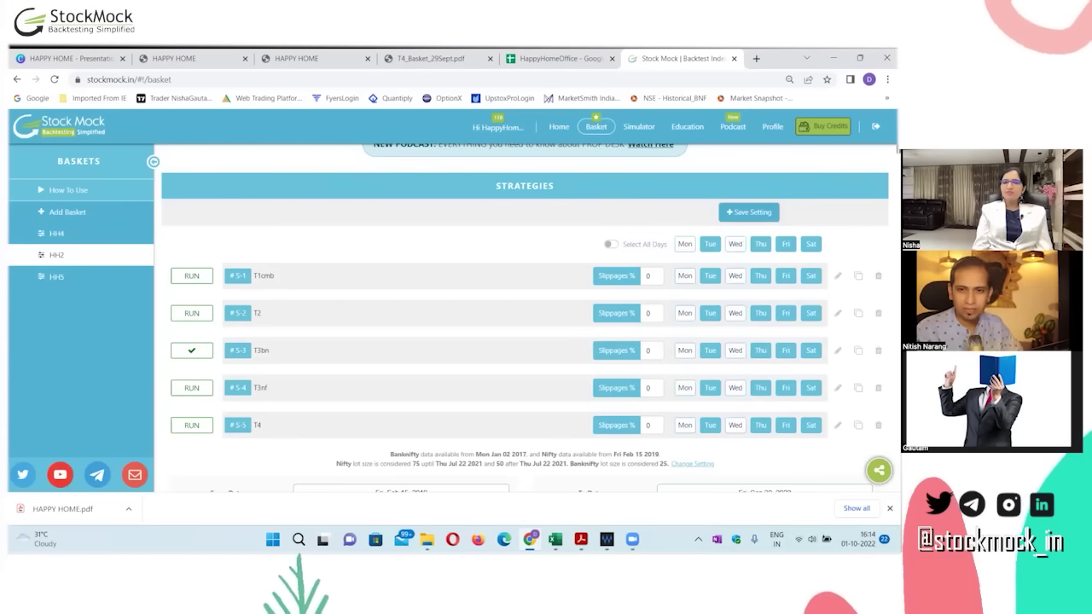
{"action": "left_click", "coordinate": [735, 243]}
{"action": "left_click", "coordinate": [759, 243]}
{"action": "left_click", "coordinate": [785, 244]}
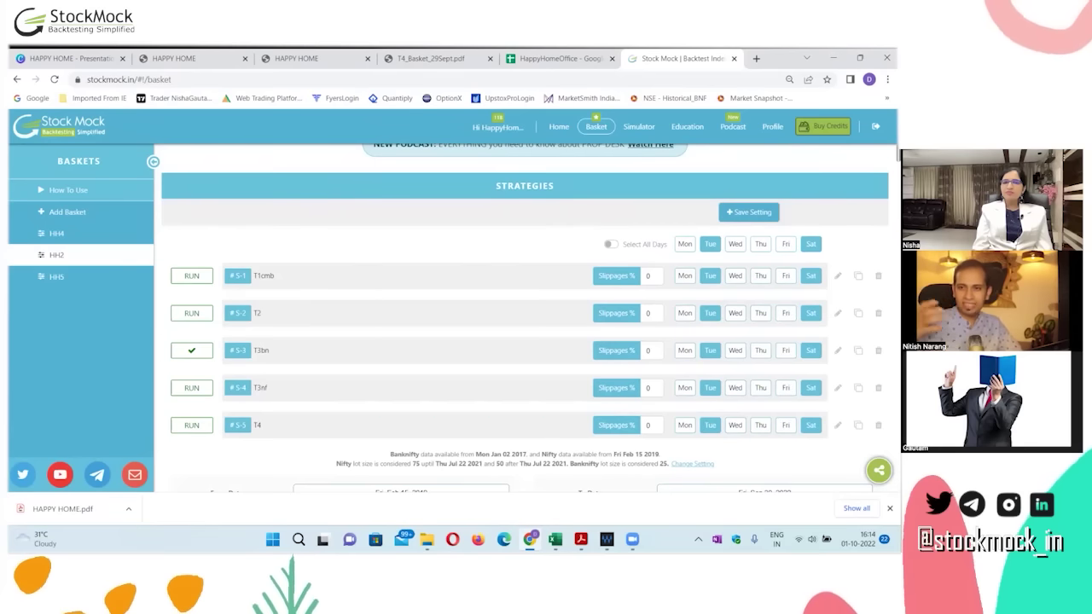
{"action": "left_click", "coordinate": [811, 244]}
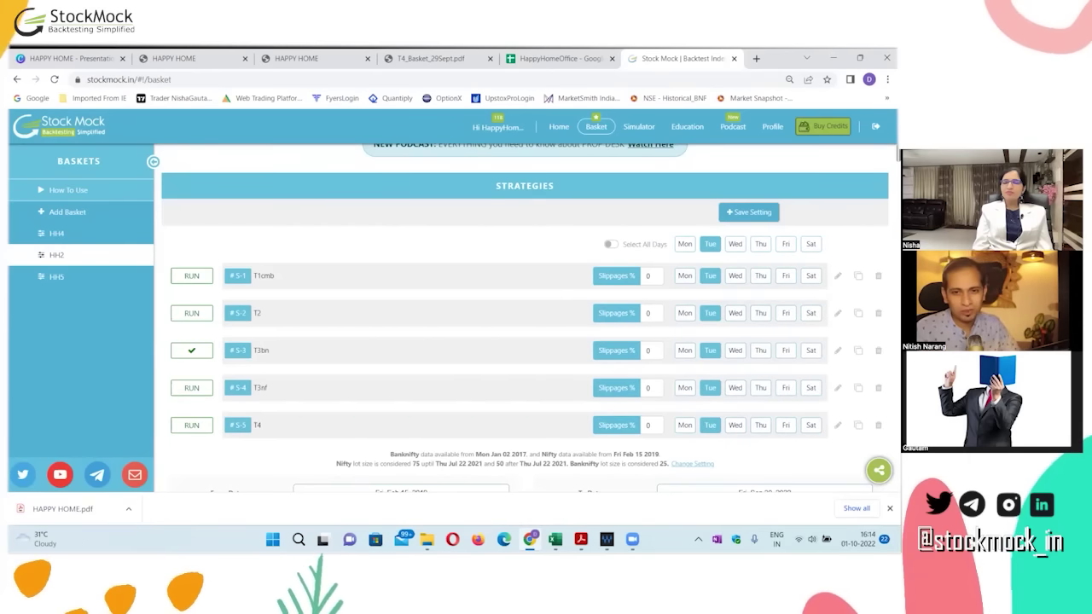
{"action": "left_click", "coordinate": [712, 246]}
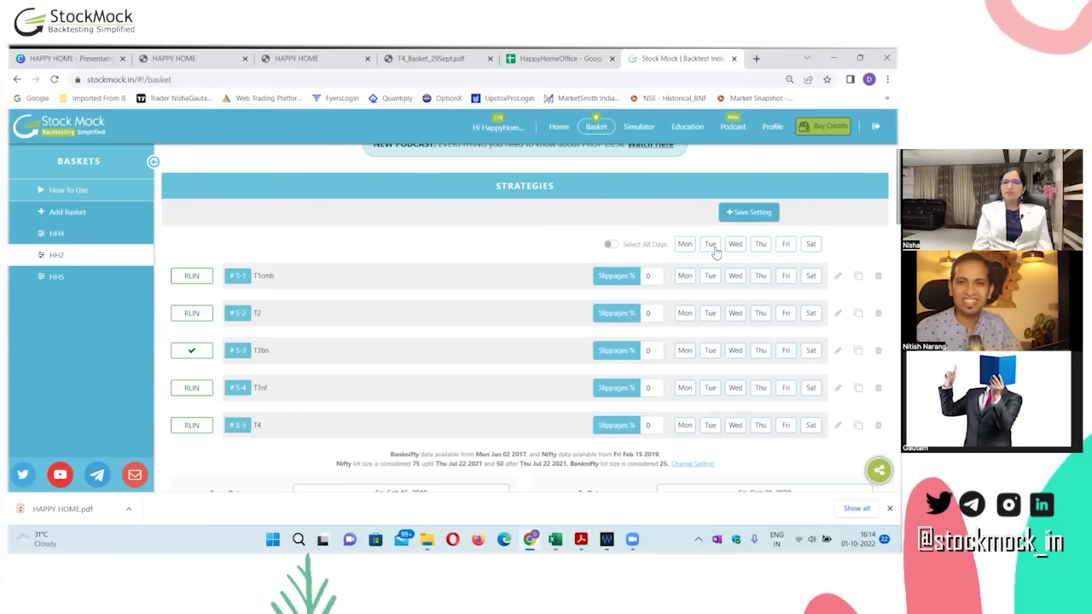
{"action": "left_click", "coordinate": [707, 352]}
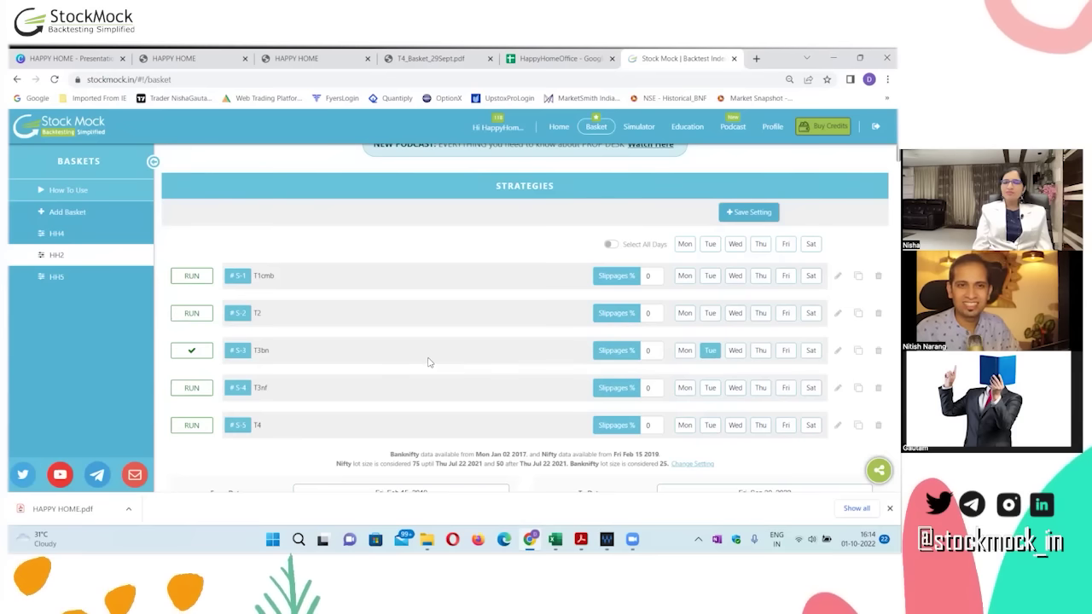
- Examine T3bn's backtest statistics and calculate the estimated margin
{"action": "scroll", "coordinate": [431, 374], "scroll_direction": "down", "scroll_amount": 5}
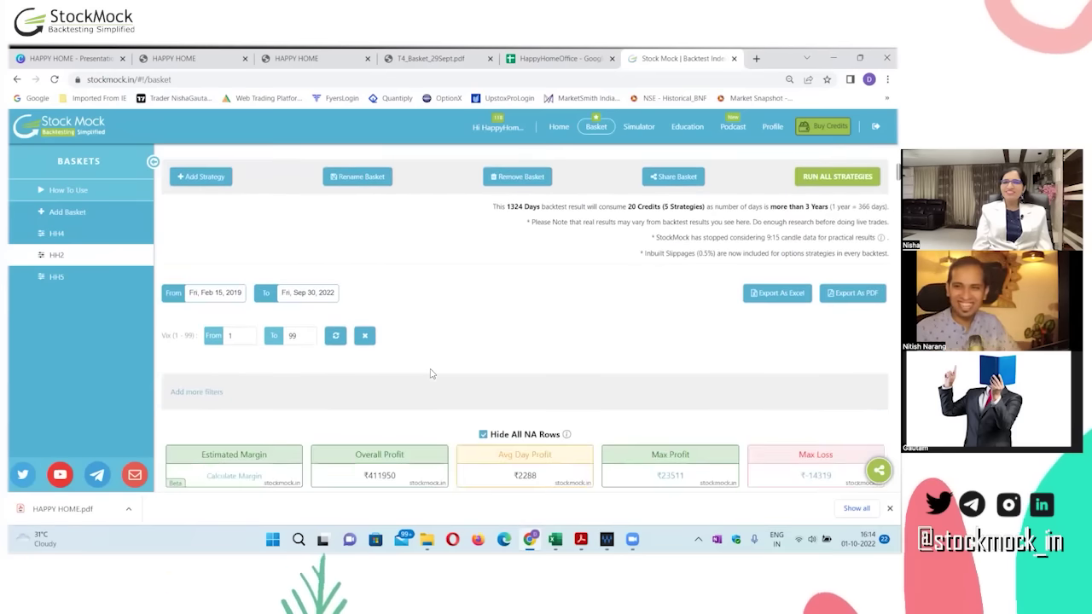
{"action": "scroll", "coordinate": [431, 374], "scroll_direction": "down", "scroll_amount": 2}
{"action": "scroll", "coordinate": [430, 373], "scroll_direction": "down", "scroll_amount": 1}
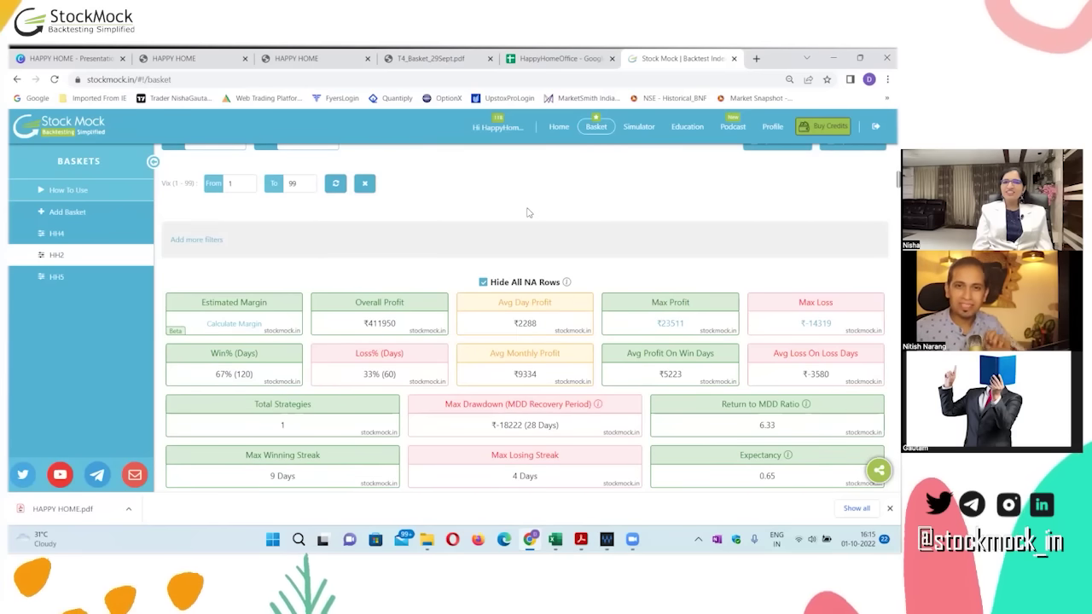
{"action": "scroll", "coordinate": [528, 213], "scroll_direction": "up", "scroll_amount": 3}
{"action": "scroll", "coordinate": [528, 213], "scroll_direction": "down", "scroll_amount": 3}
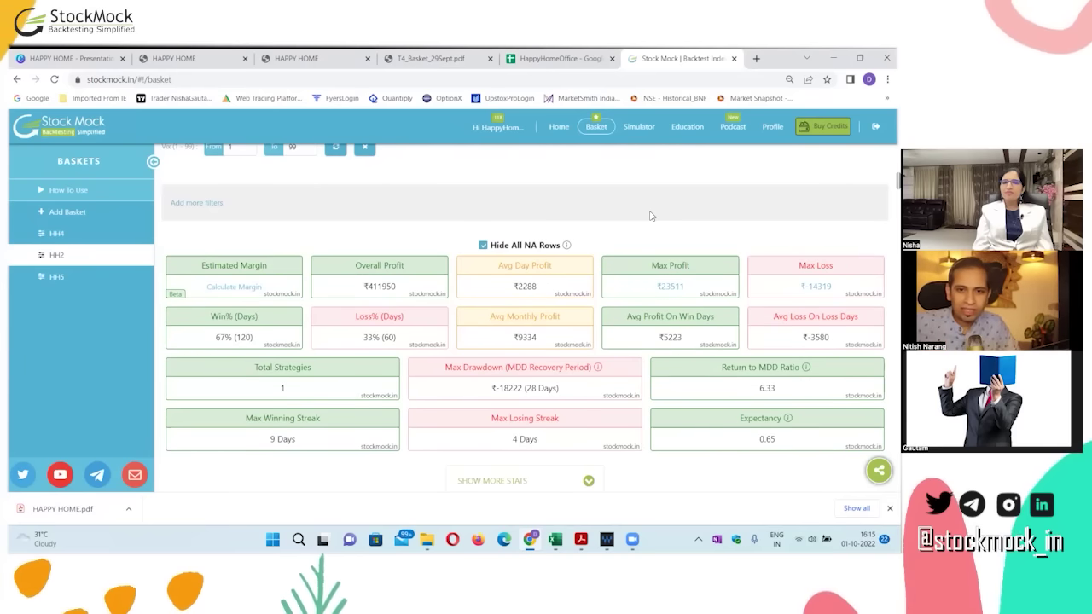
{"action": "left_click", "coordinate": [254, 290]}
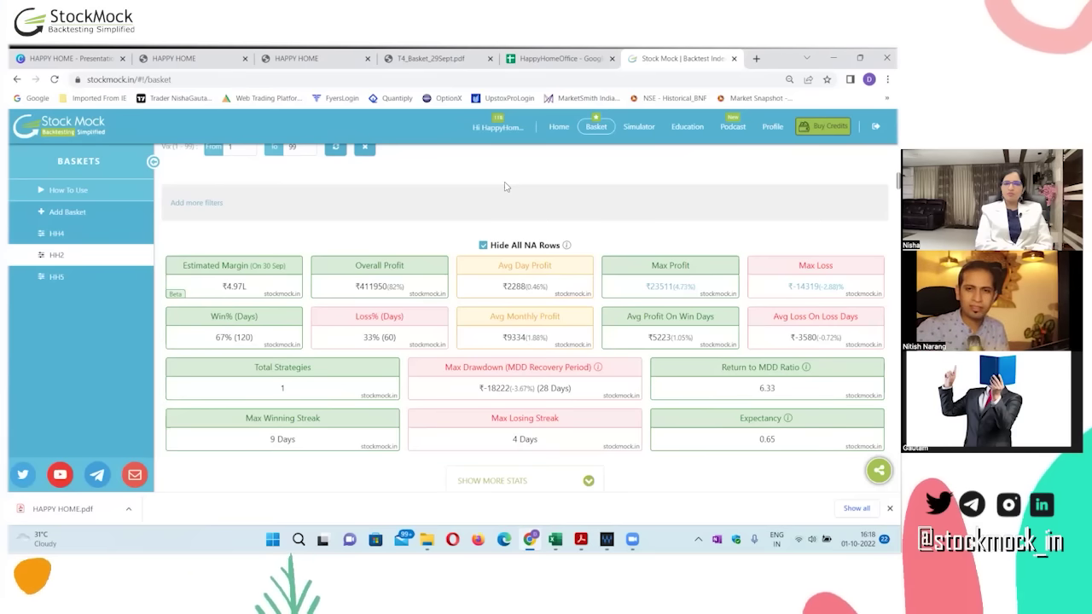
- Open the T3bn strategy's settings, examine its legs and its entry and exit times, and close them without changes
{"action": "scroll", "coordinate": [504, 186], "scroll_direction": "up", "scroll_amount": 3}
{"action": "scroll", "coordinate": [504, 186], "scroll_direction": "up", "scroll_amount": 5}
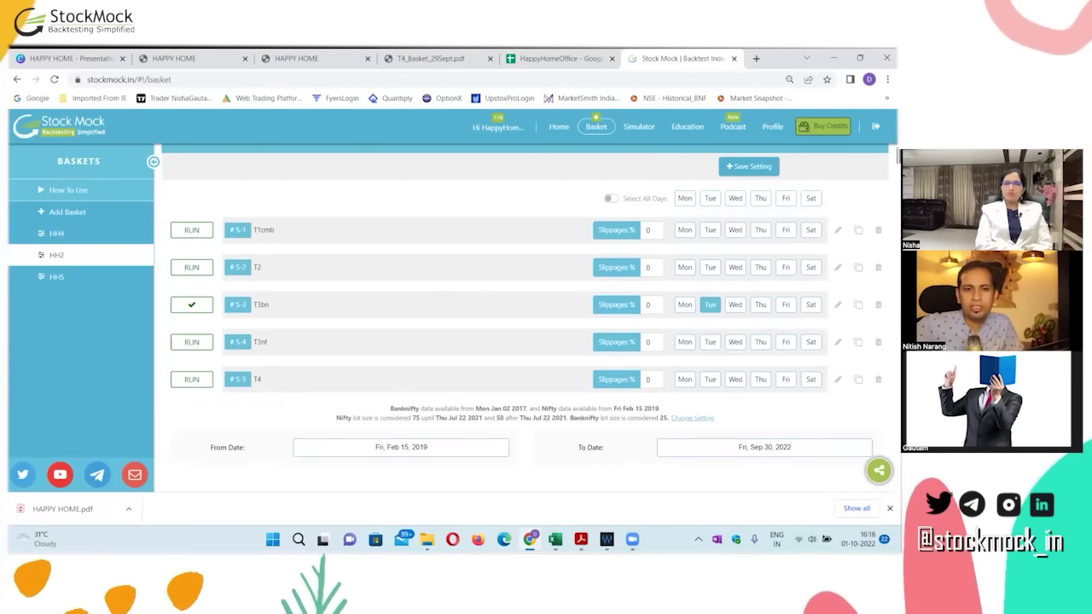
{"action": "left_click", "coordinate": [837, 304]}
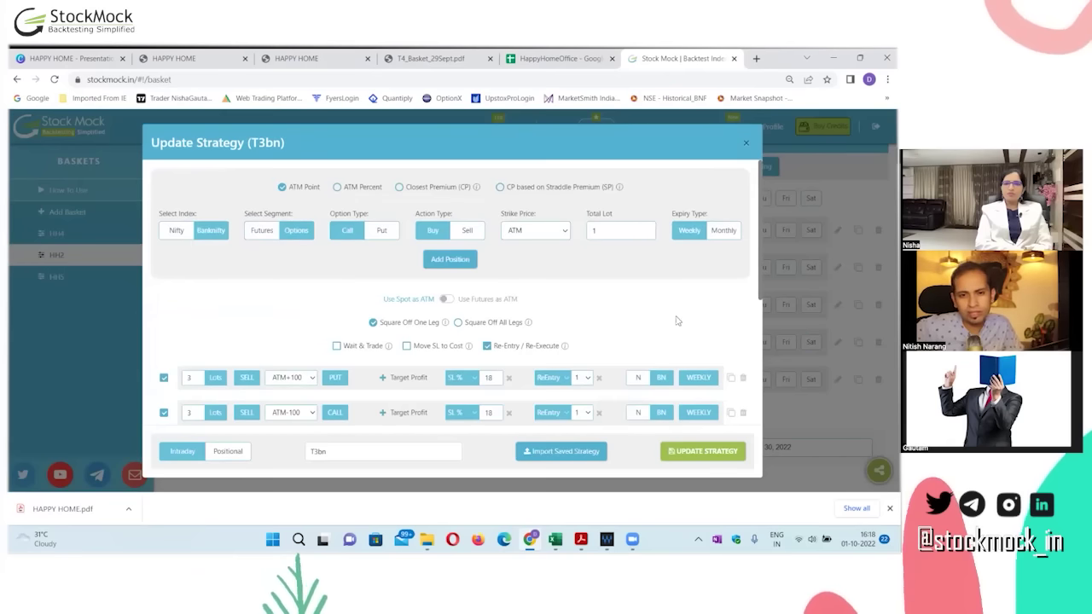
{"action": "scroll", "coordinate": [667, 316], "scroll_direction": "down", "scroll_amount": 2}
{"action": "scroll", "coordinate": [665, 315], "scroll_direction": "down", "scroll_amount": 1}
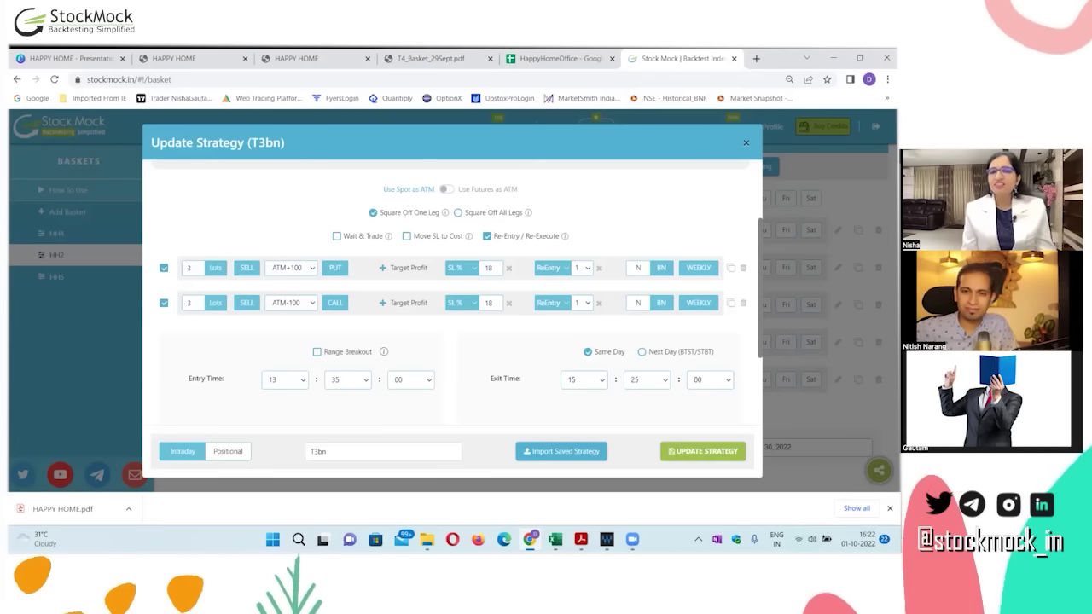
{"action": "key", "text": "Escape"}
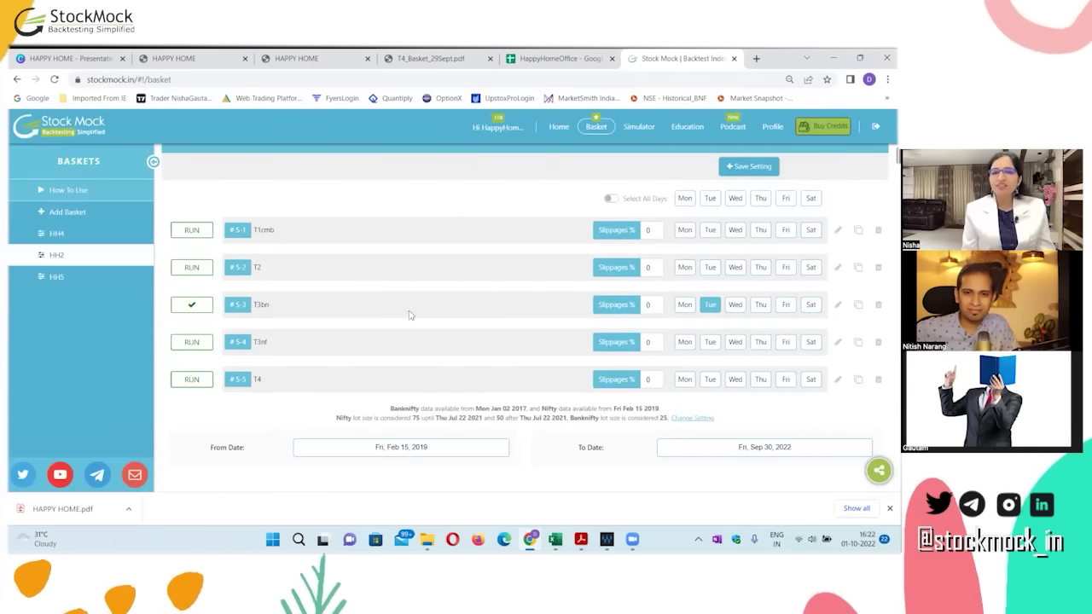
- Open basket HH5 and limit its backtest to strategy T3 on Friday only
{"action": "scroll", "coordinate": [407, 207], "scroll_direction": "up", "scroll_amount": 2}
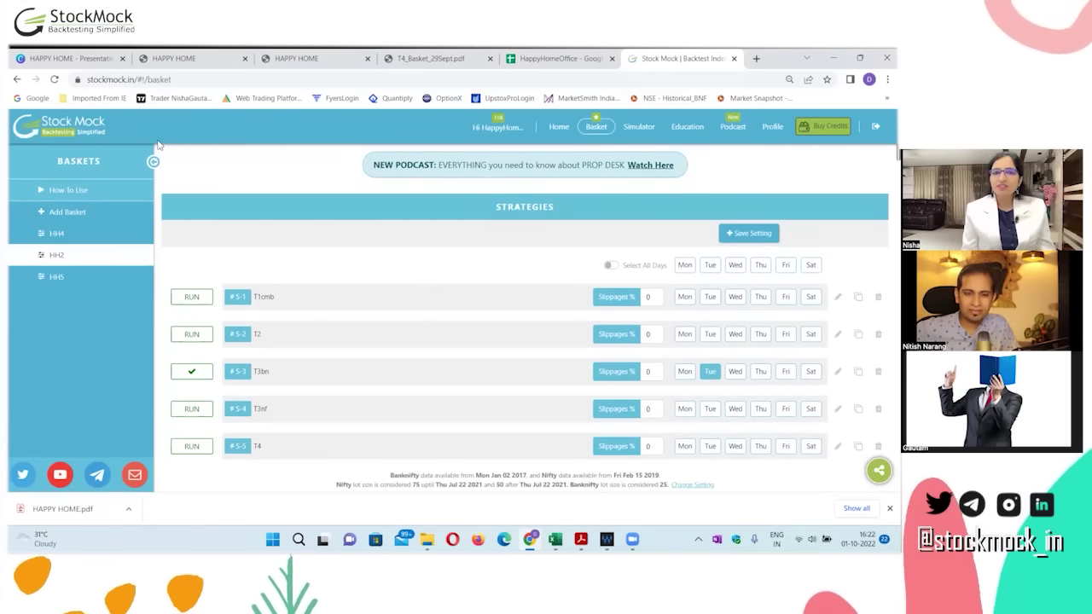
{"action": "left_click", "coordinate": [52, 277]}
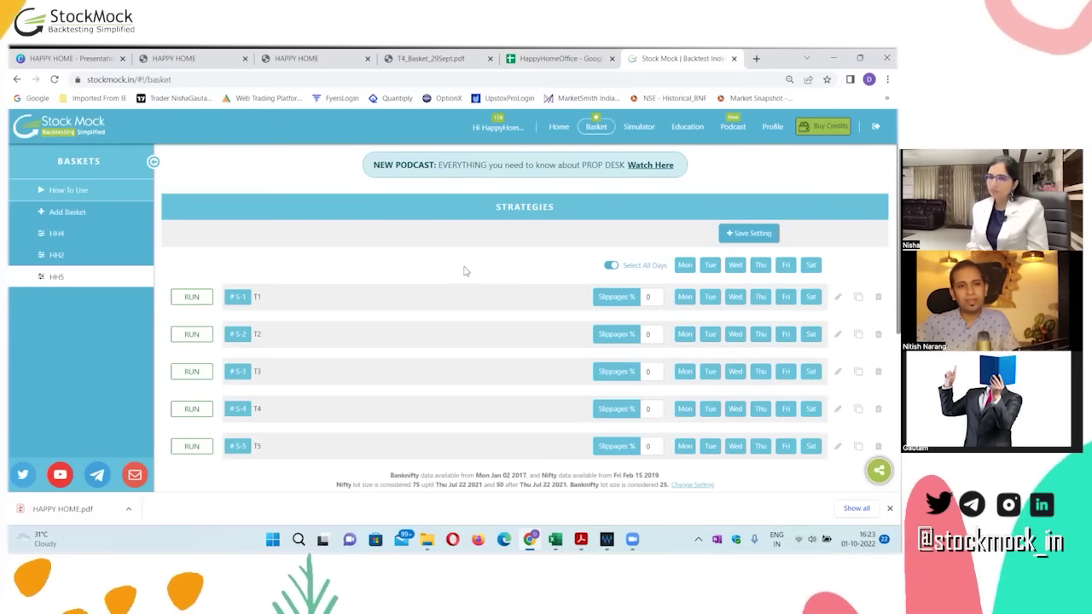
{"action": "left_click", "coordinate": [191, 371]}
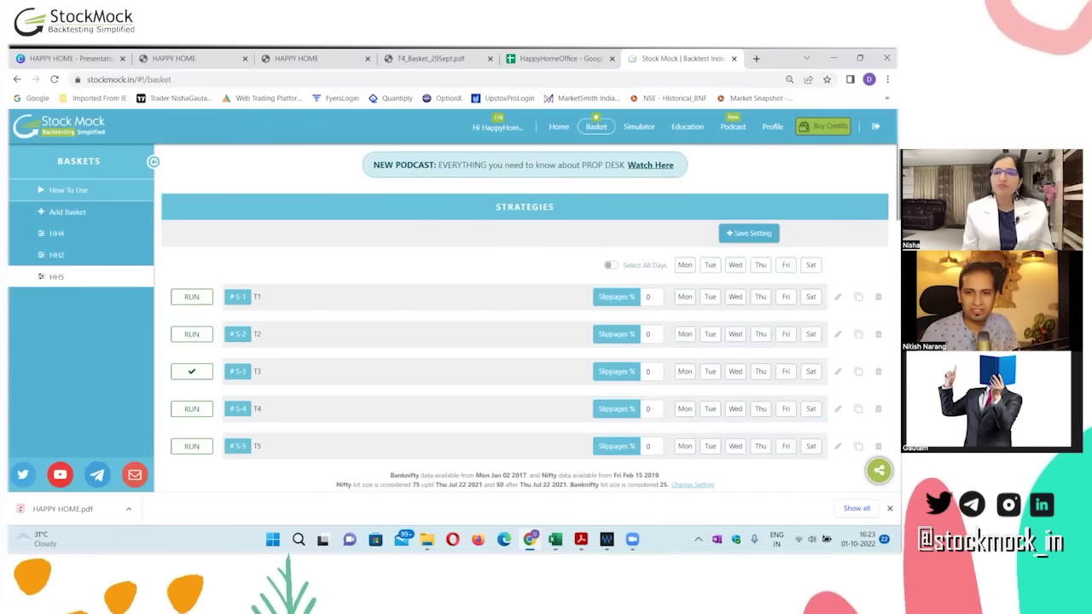
{"action": "left_click", "coordinate": [785, 370]}
- Examine the T3 strategy's legs and entry and exit times, and review its Friday backtest statistics
{"action": "scroll", "coordinate": [648, 388], "scroll_direction": "down", "scroll_amount": 2}
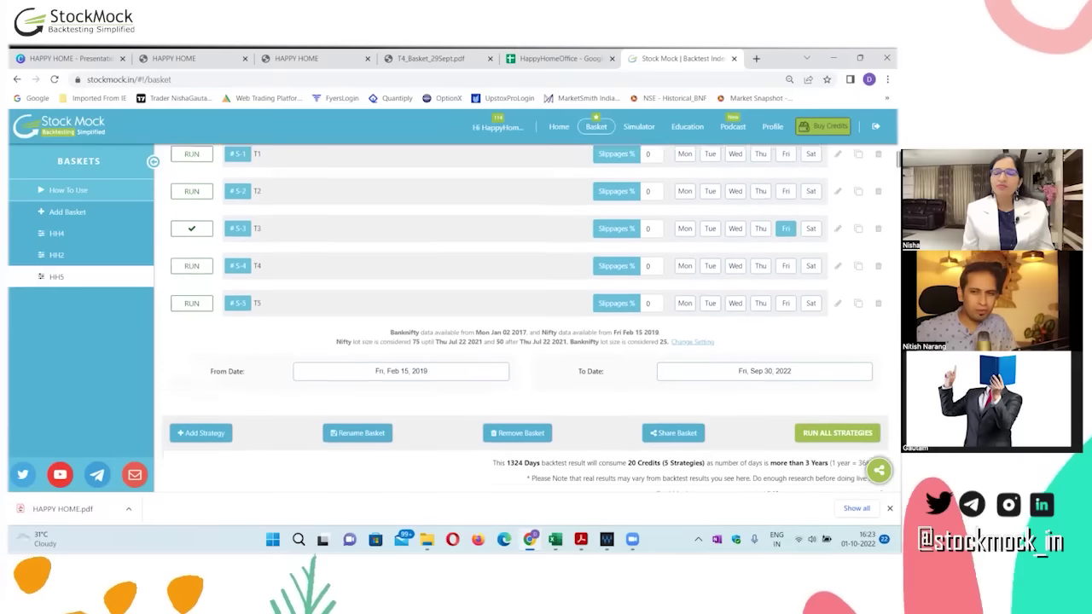
{"action": "scroll", "coordinate": [631, 396], "scroll_direction": "down", "scroll_amount": 2}
{"action": "scroll", "coordinate": [631, 396], "scroll_direction": "up", "scroll_amount": 3}
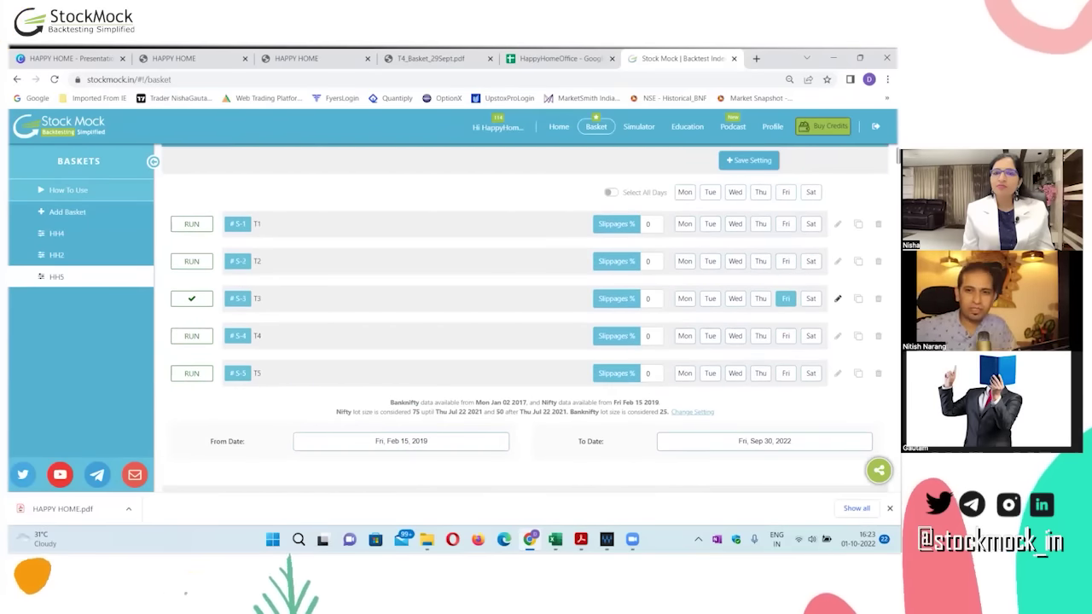
{"action": "left_click", "coordinate": [836, 299]}
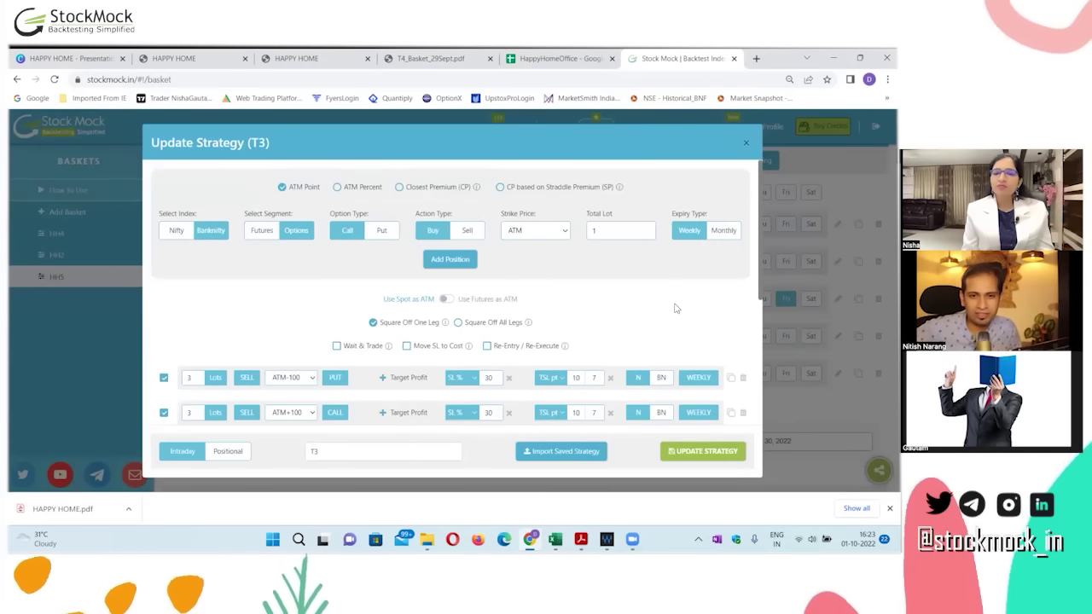
{"action": "scroll", "coordinate": [676, 307], "scroll_direction": "down", "scroll_amount": 3}
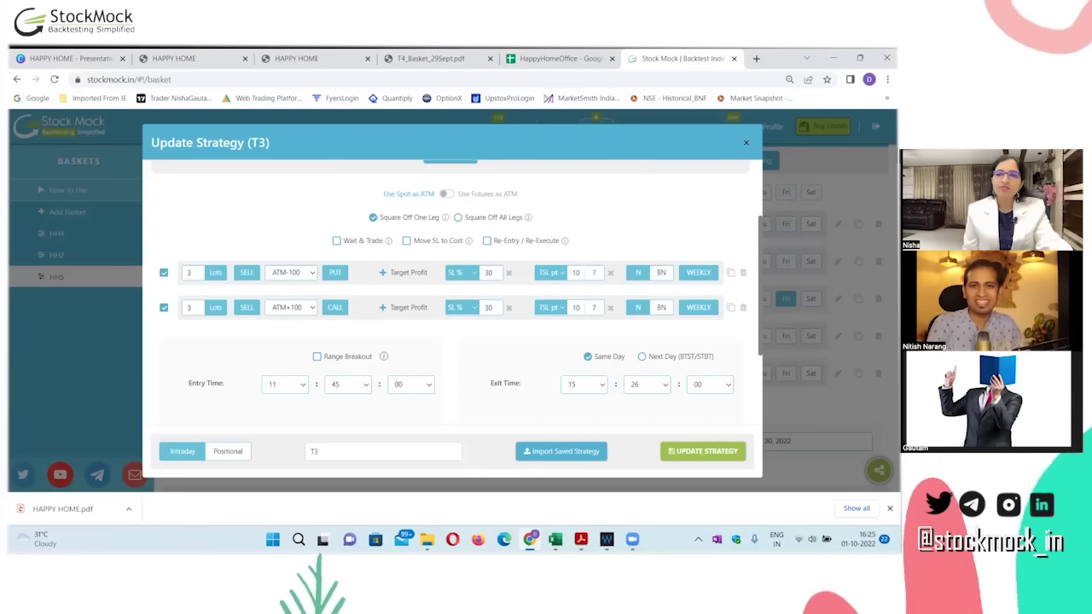
{"action": "scroll", "coordinate": [522, 418], "scroll_direction": "down", "scroll_amount": 6}
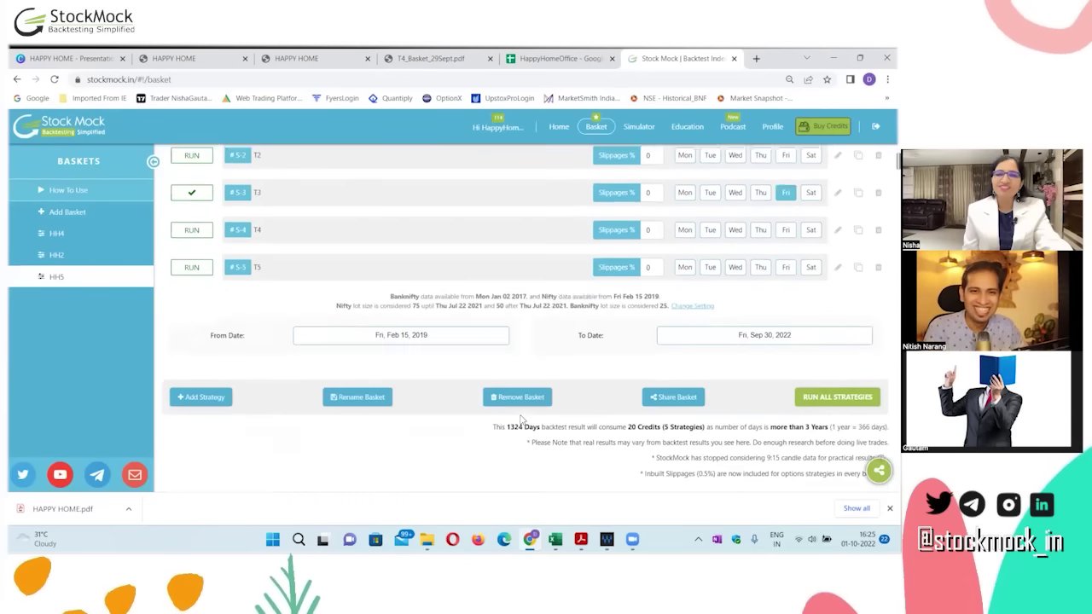
{"action": "scroll", "coordinate": [521, 417], "scroll_direction": "down", "scroll_amount": 1}
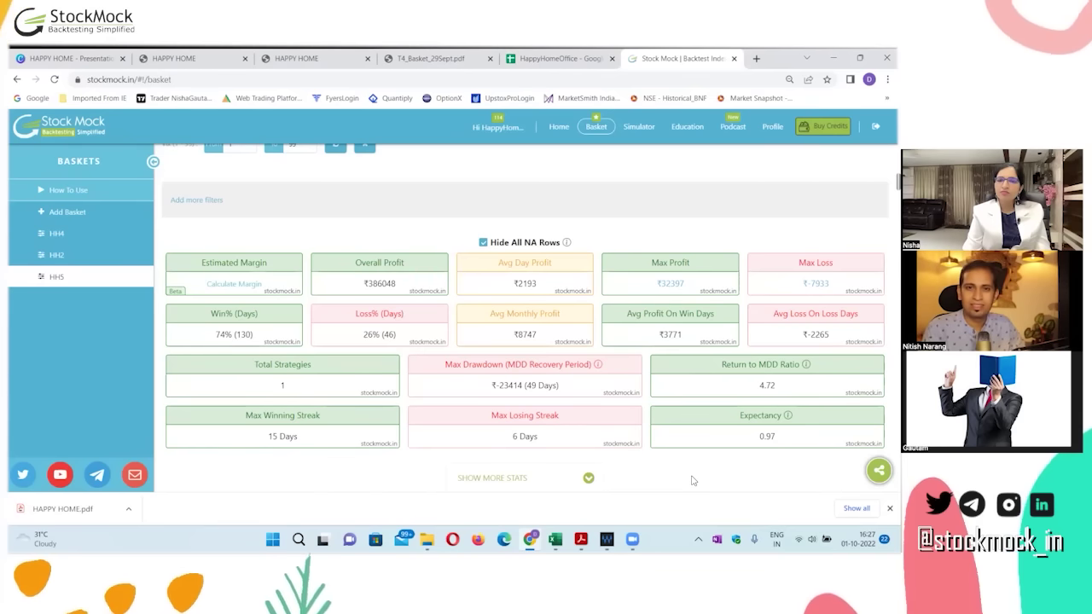
- Start a new strategy in basket HH5 and add a Banknifty weekly sell call position of 3 lots at strike ATM-100
{"action": "scroll", "coordinate": [693, 481], "scroll_direction": "up", "scroll_amount": 3}
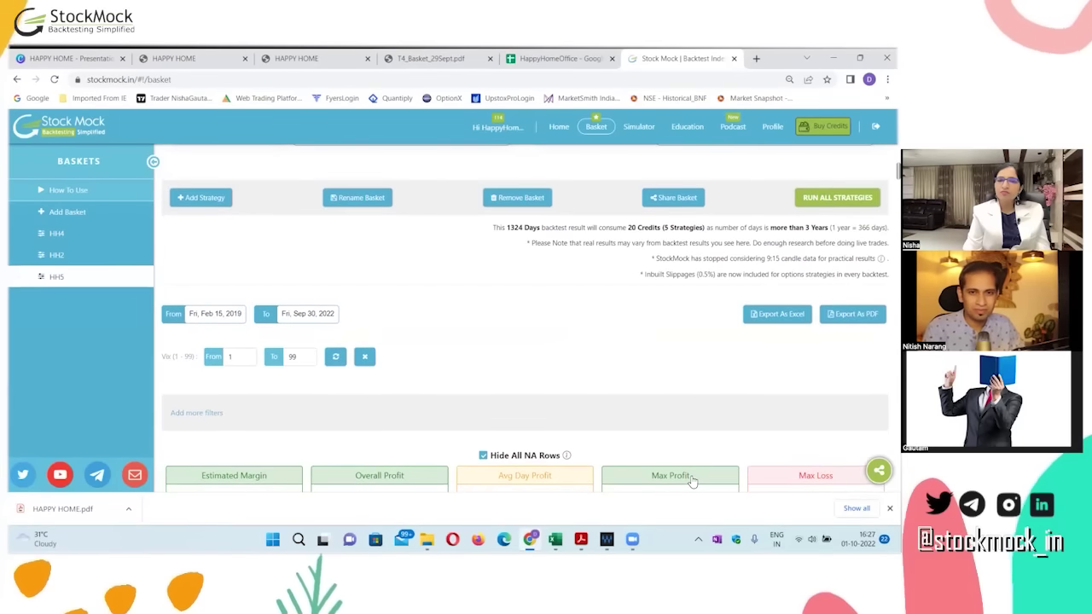
{"action": "scroll", "coordinate": [692, 481], "scroll_direction": "up", "scroll_amount": 1}
{"action": "scroll", "coordinate": [692, 481], "scroll_direction": "up", "scroll_amount": 3}
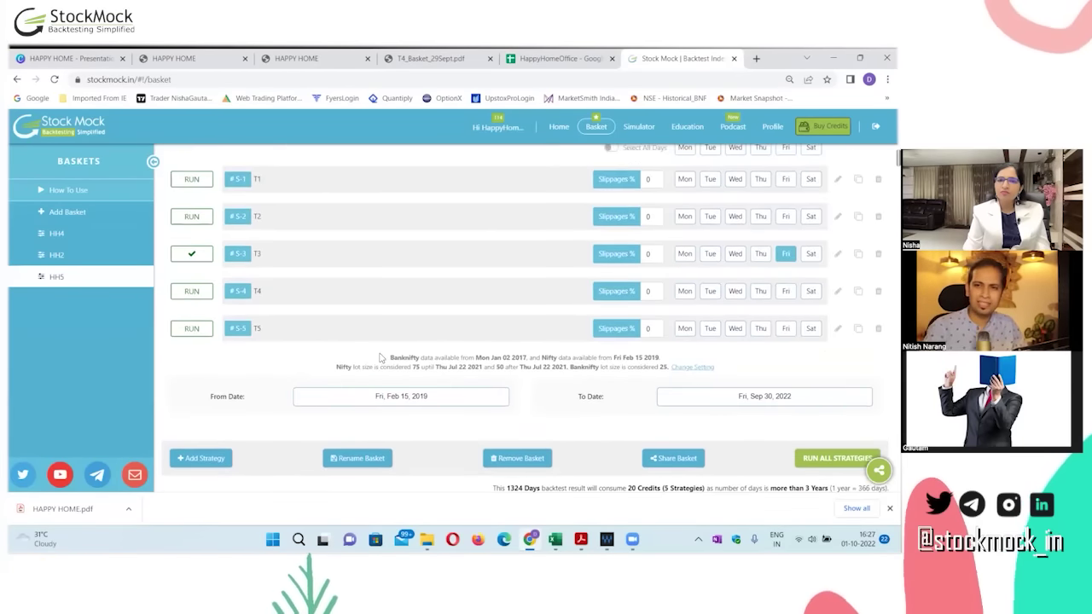
{"action": "left_click", "coordinate": [205, 458]}
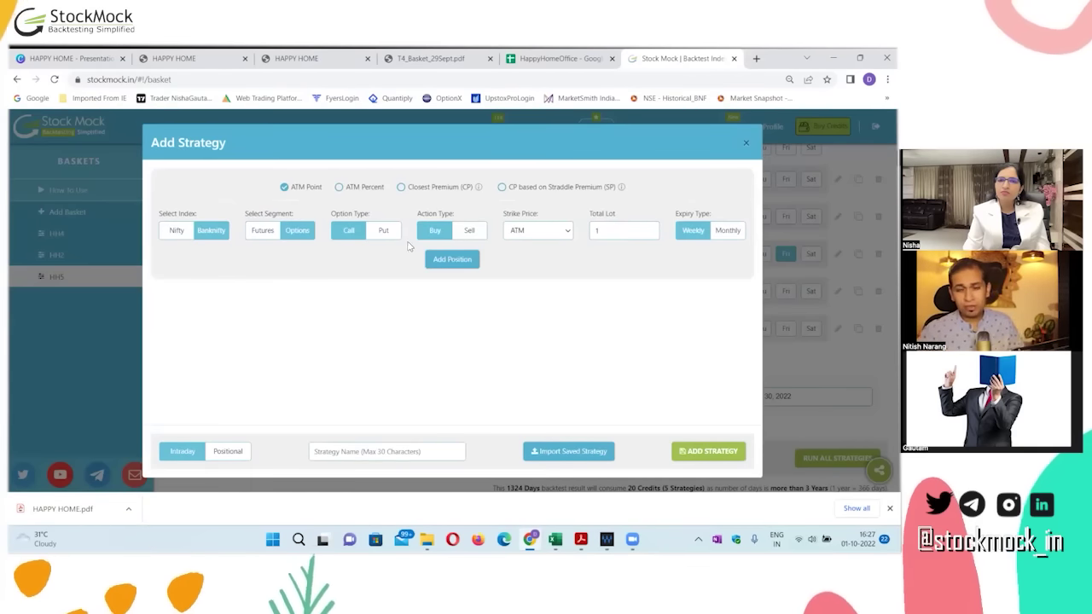
{"action": "left_click", "coordinate": [470, 232]}
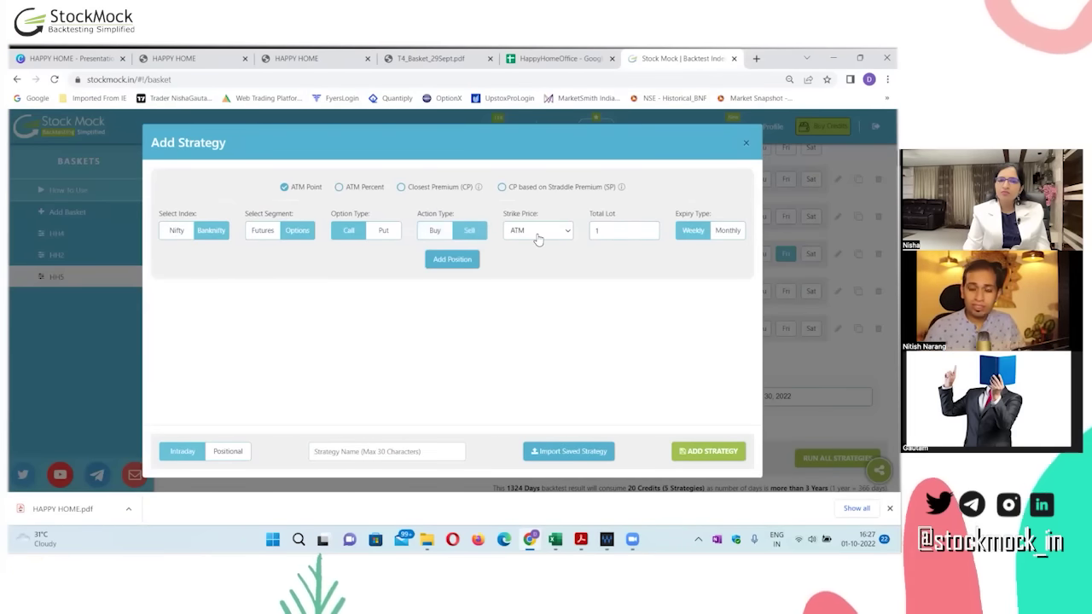
{"action": "left_click", "coordinate": [605, 232]}
{"action": "type", "text": "3"}
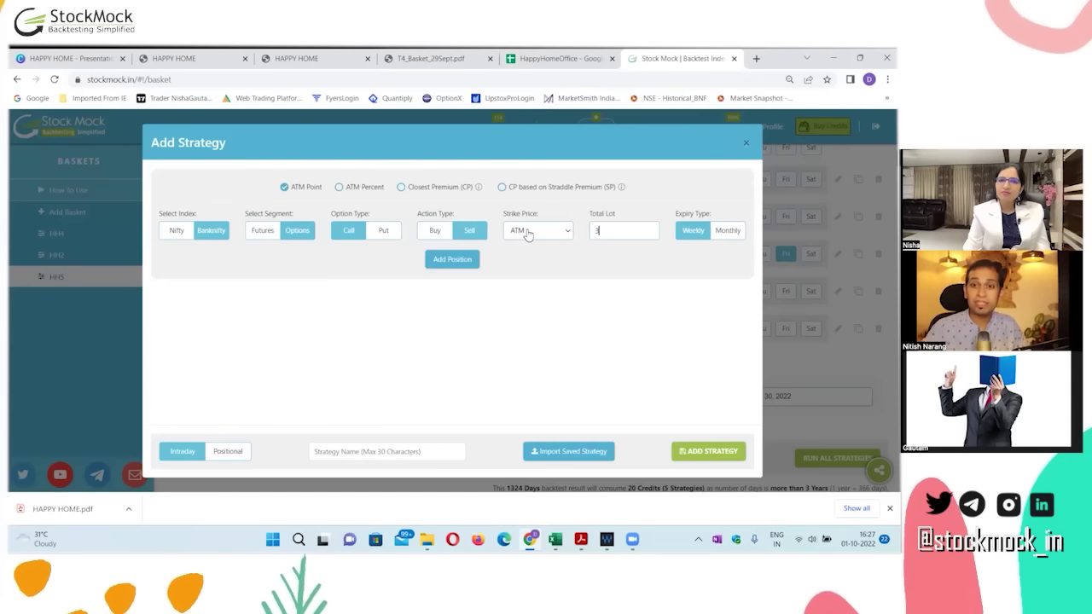
{"action": "left_click", "coordinate": [528, 233]}
{"action": "left_click", "coordinate": [539, 422]}
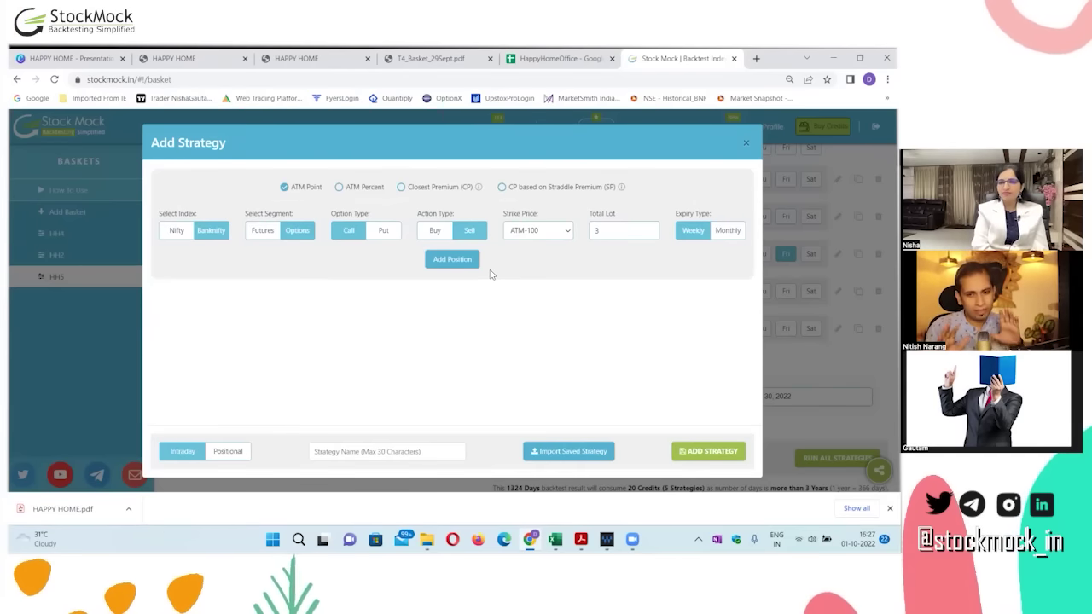
{"action": "left_click", "coordinate": [450, 260]}
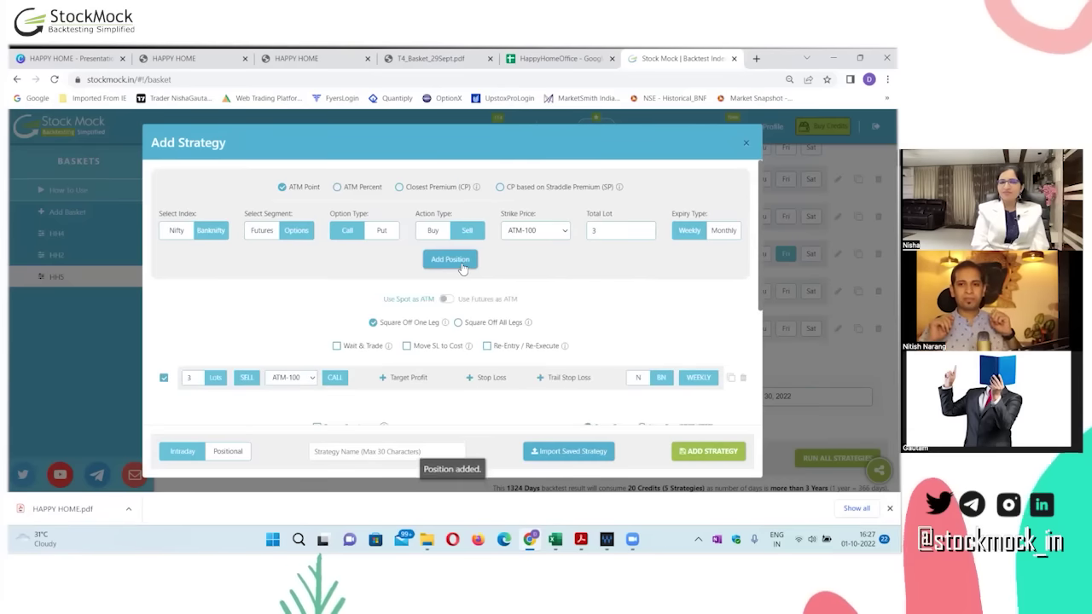
- Add a Banknifty weekly sell put position of 3 lots at strike ATM+100 to the new strategy
{"action": "left_click", "coordinate": [381, 232]}
{"action": "left_click", "coordinate": [537, 232]}
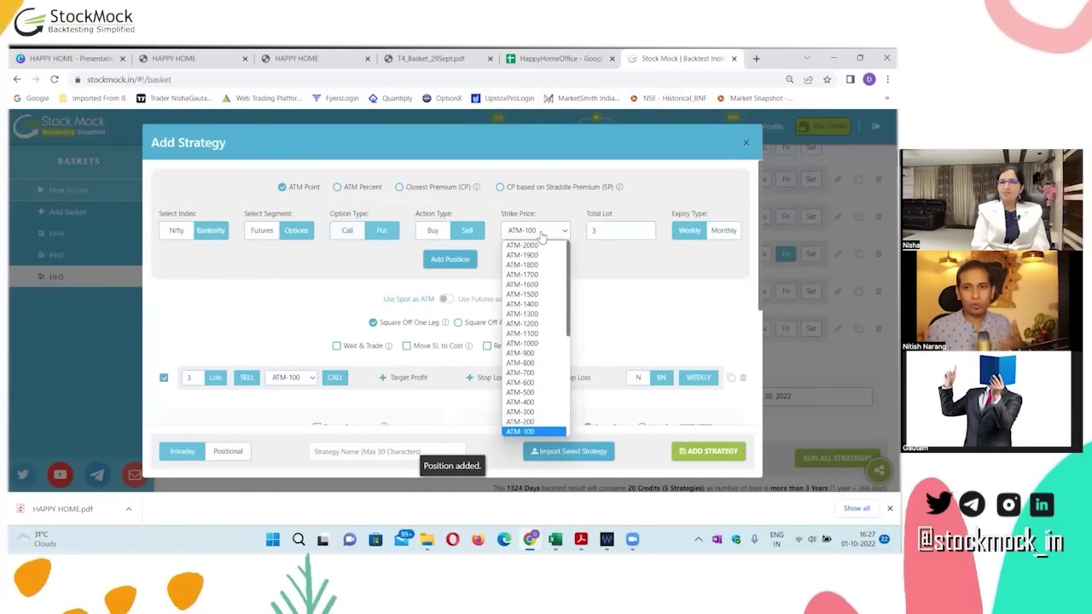
{"action": "scroll", "coordinate": [546, 353], "scroll_direction": "down", "scroll_amount": 2}
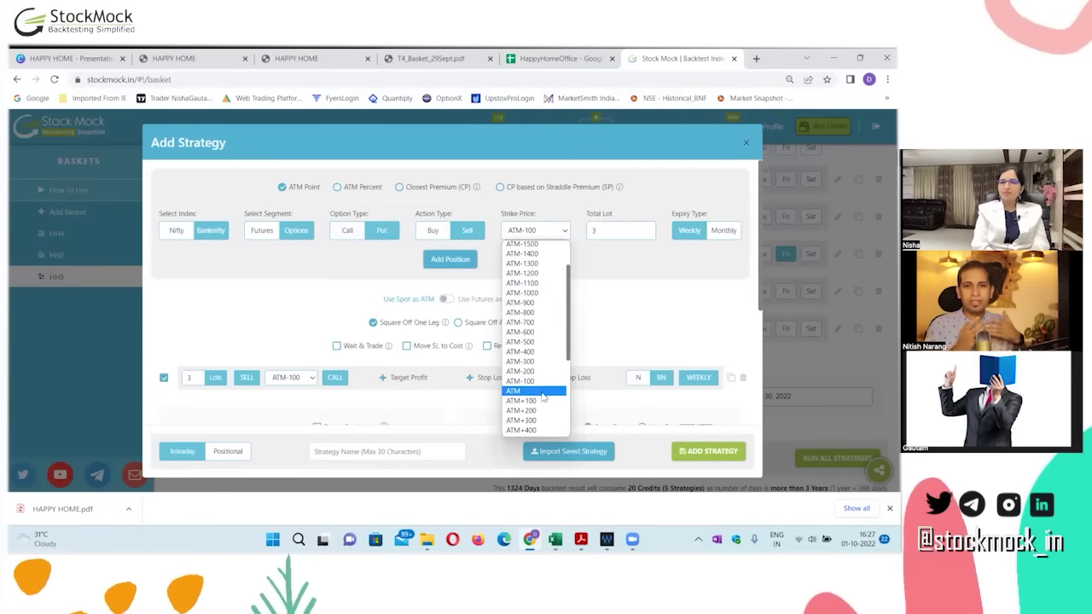
{"action": "left_click", "coordinate": [542, 400]}
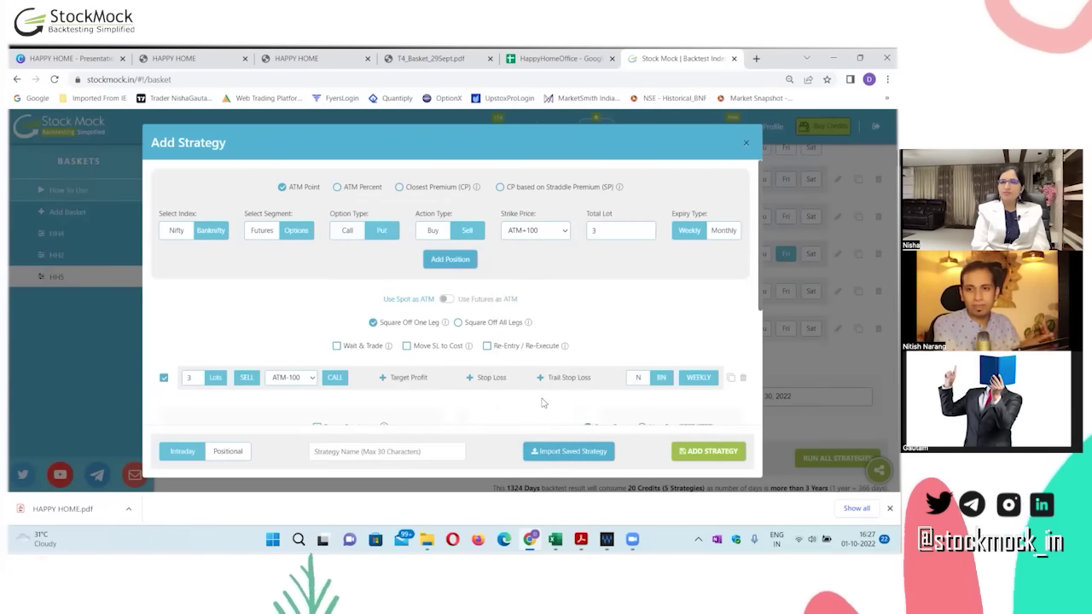
{"action": "left_click", "coordinate": [458, 270]}
- Set an 18% stop loss on both the sell call and the sell put positions
{"action": "scroll", "coordinate": [482, 278], "scroll_direction": "down", "scroll_amount": 2}
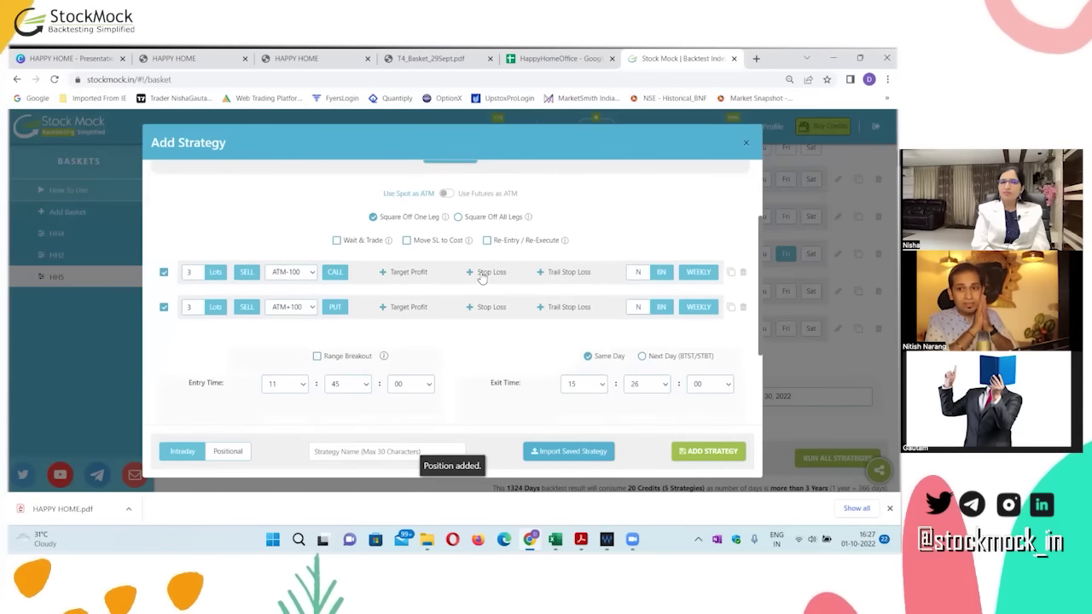
{"action": "left_click", "coordinate": [482, 273]}
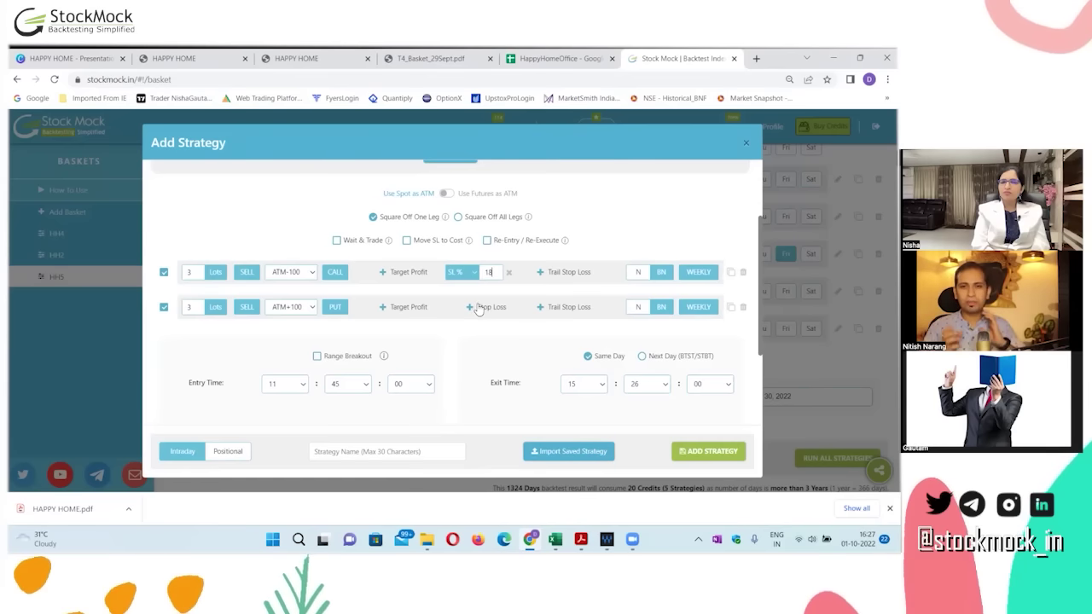
{"action": "left_click", "coordinate": [480, 309]}
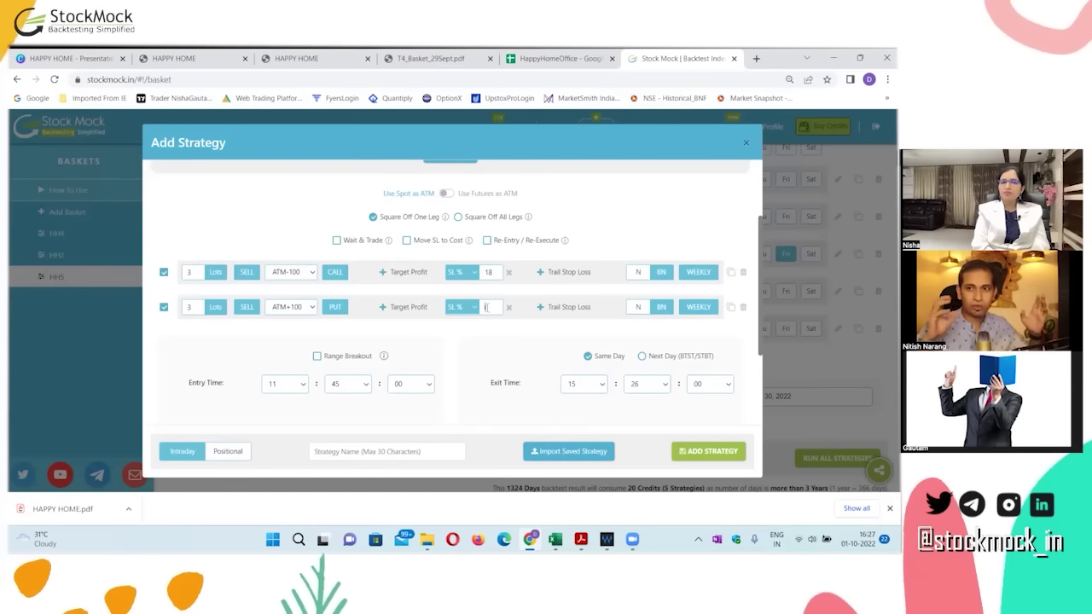
{"action": "type", "text": "18"}
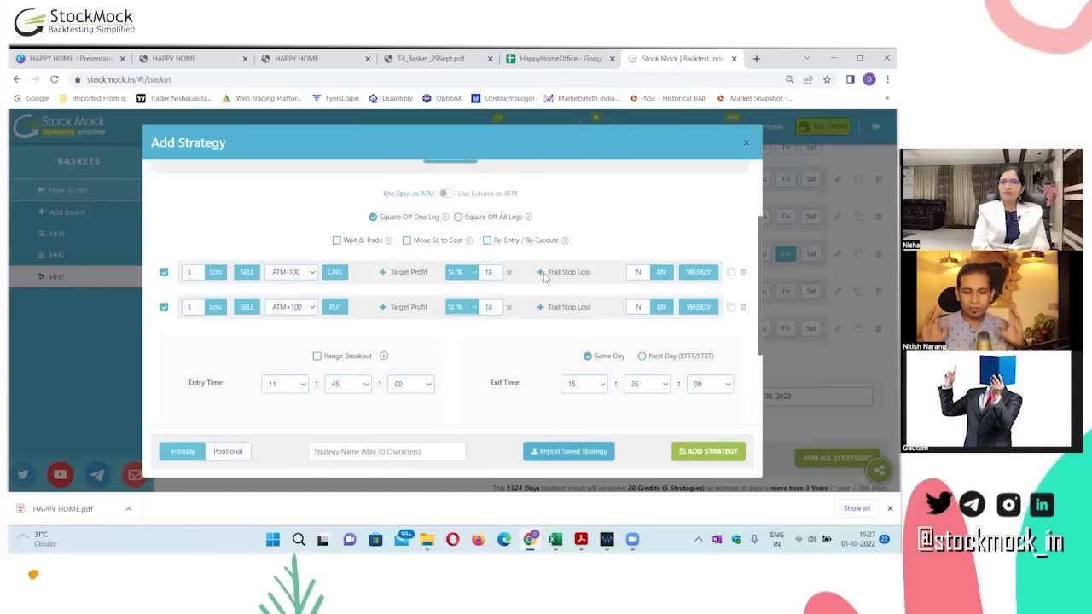
- Enable Re-Entry / Re-Execute for the strategy and add one ReEntry to both the call and put legs
{"action": "left_click", "coordinate": [487, 240]}
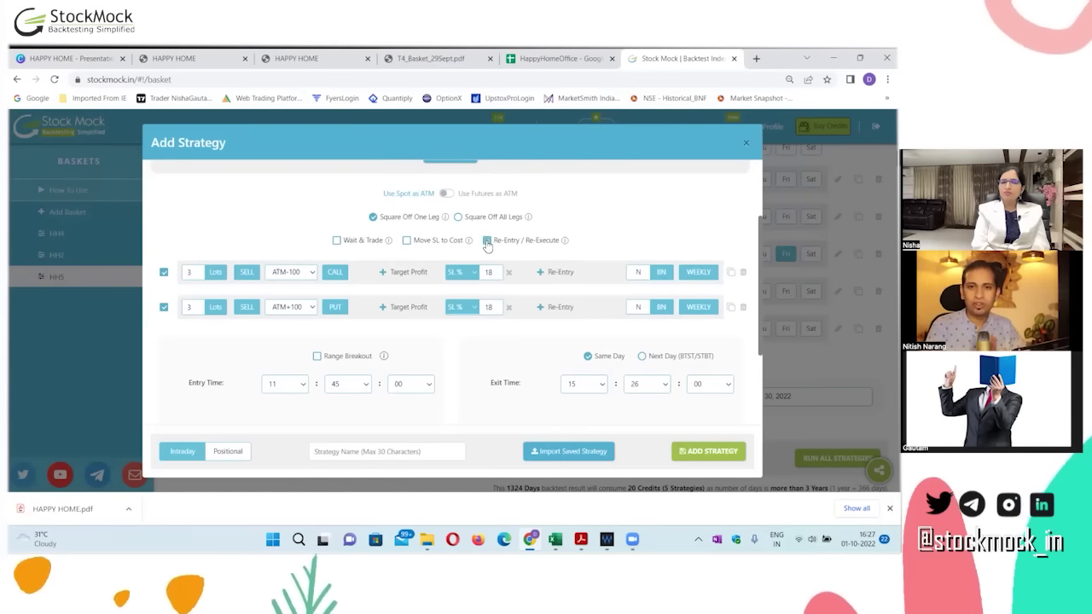
{"action": "left_click", "coordinate": [553, 273]}
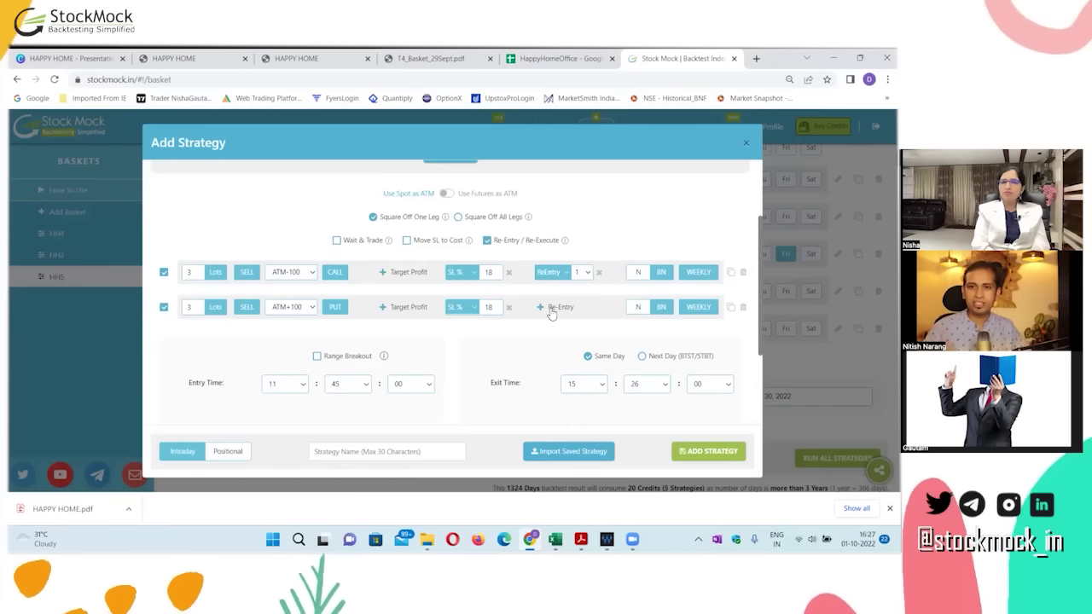
{"action": "left_click", "coordinate": [552, 309]}
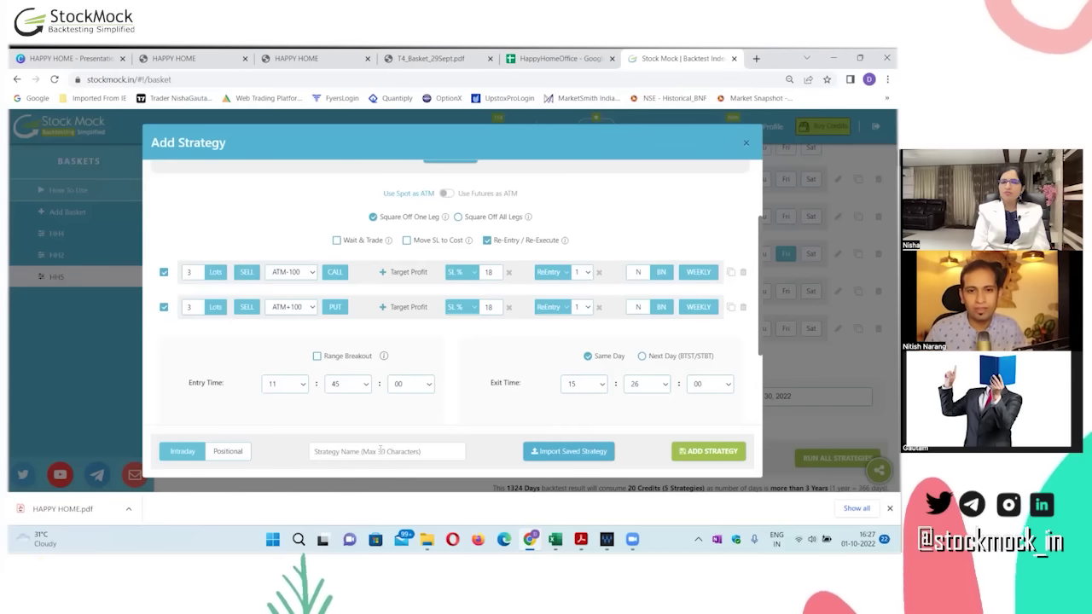
- Add the strategy to basket HH5 under the name Bntues with an entry time of 13:35:00
{"action": "type", "text": "Bntues"}
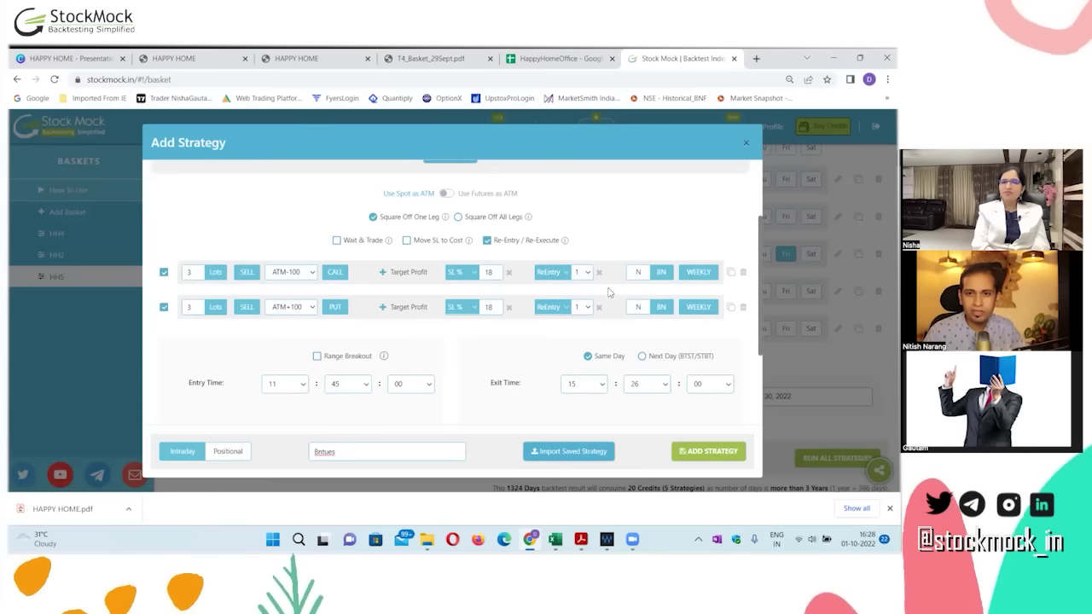
{"action": "left_click", "coordinate": [301, 384]}
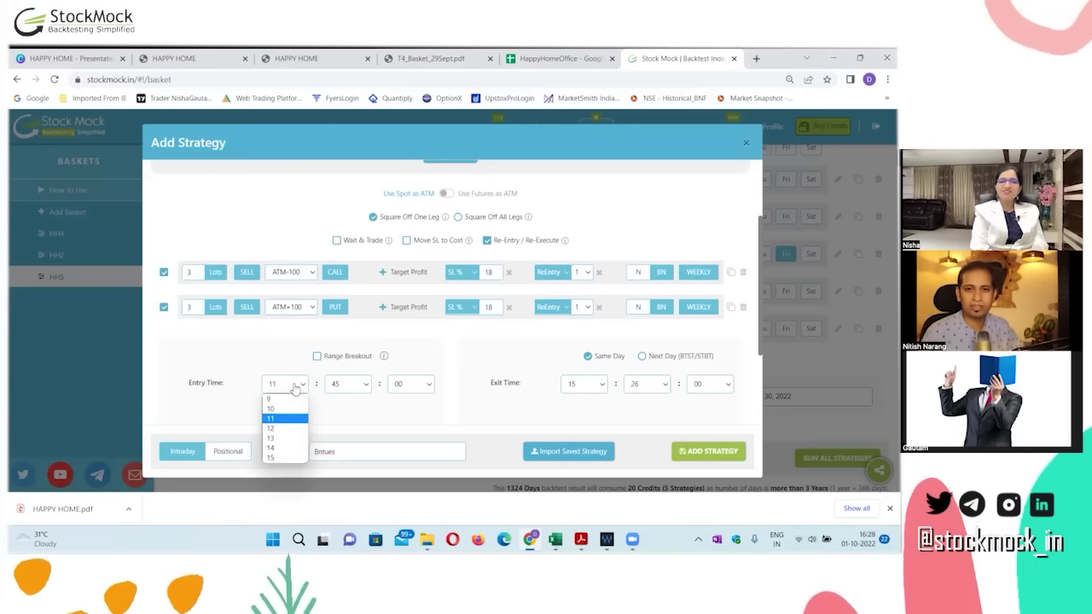
{"action": "left_click", "coordinate": [281, 439]}
{"action": "left_click", "coordinate": [352, 384]}
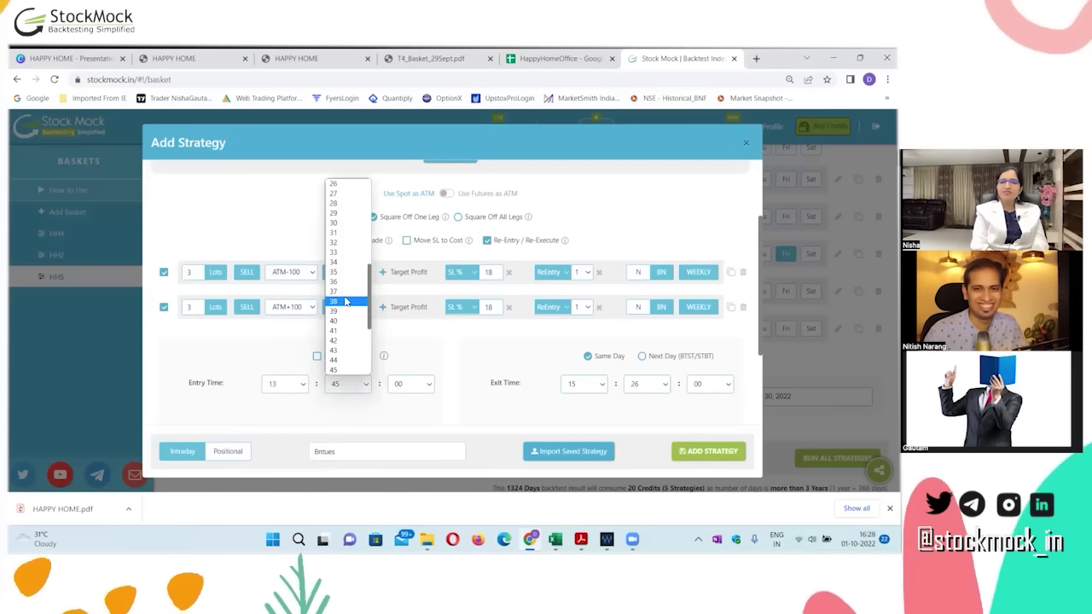
{"action": "left_click", "coordinate": [343, 272]}
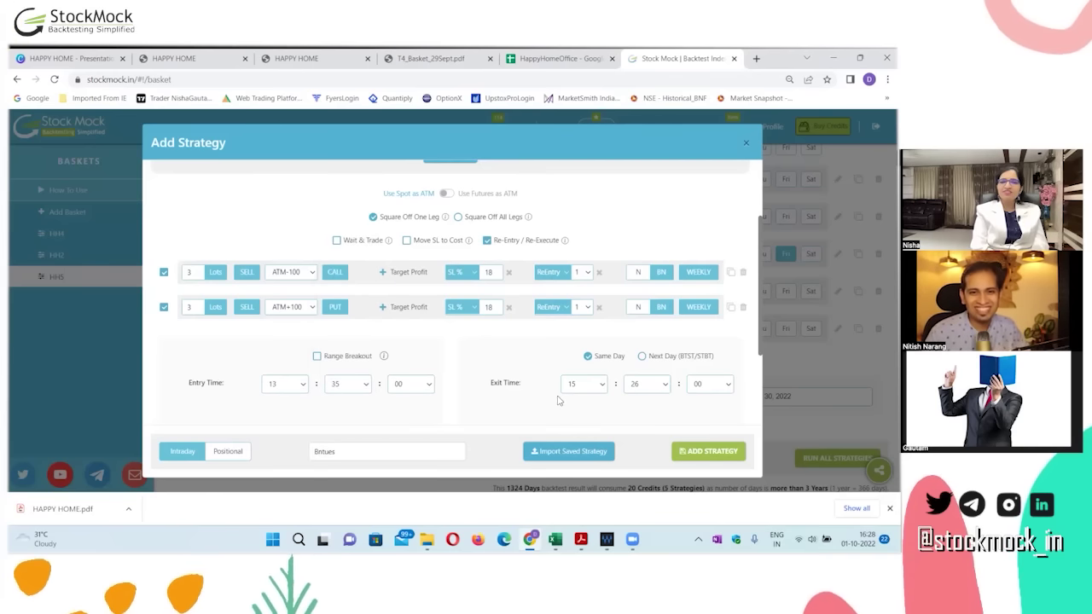
{"action": "left_click", "coordinate": [692, 452]}
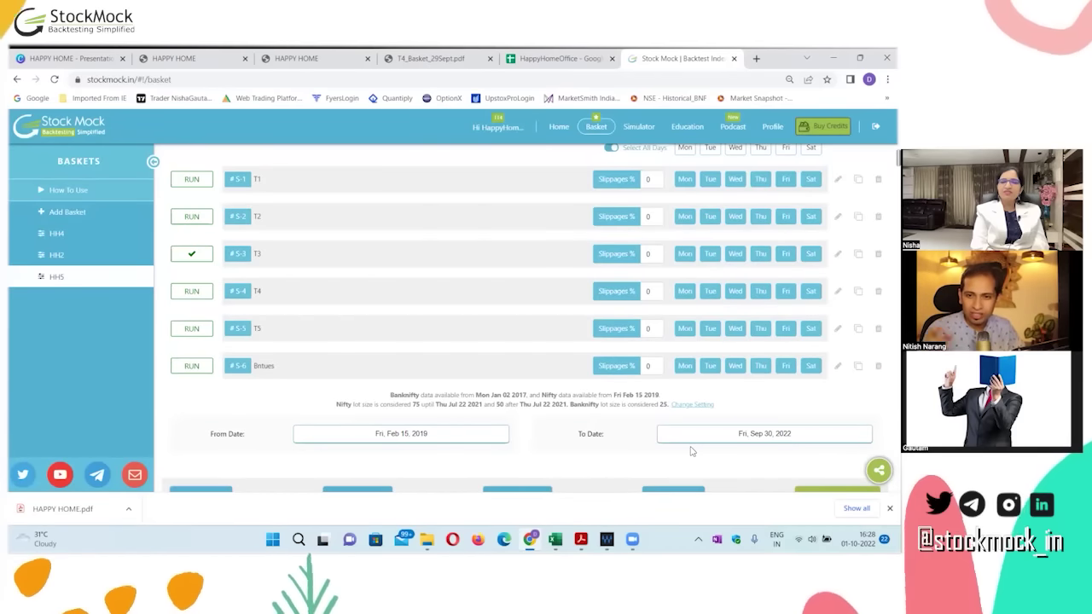
{"action": "scroll", "coordinate": [698, 251], "scroll_direction": "up", "scroll_amount": 2}
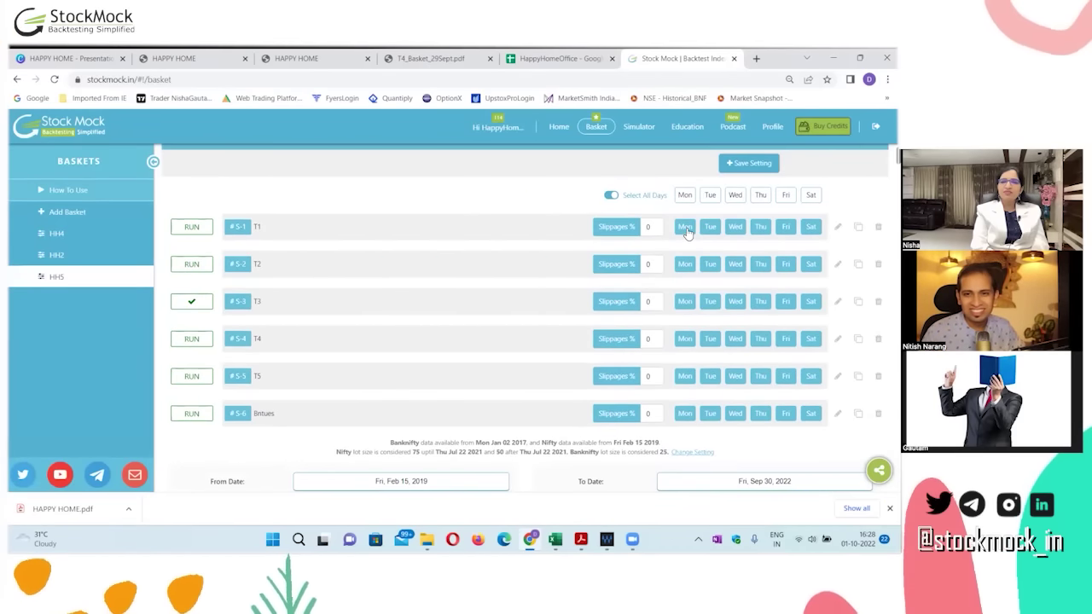
{"action": "left_click", "coordinate": [686, 227]}
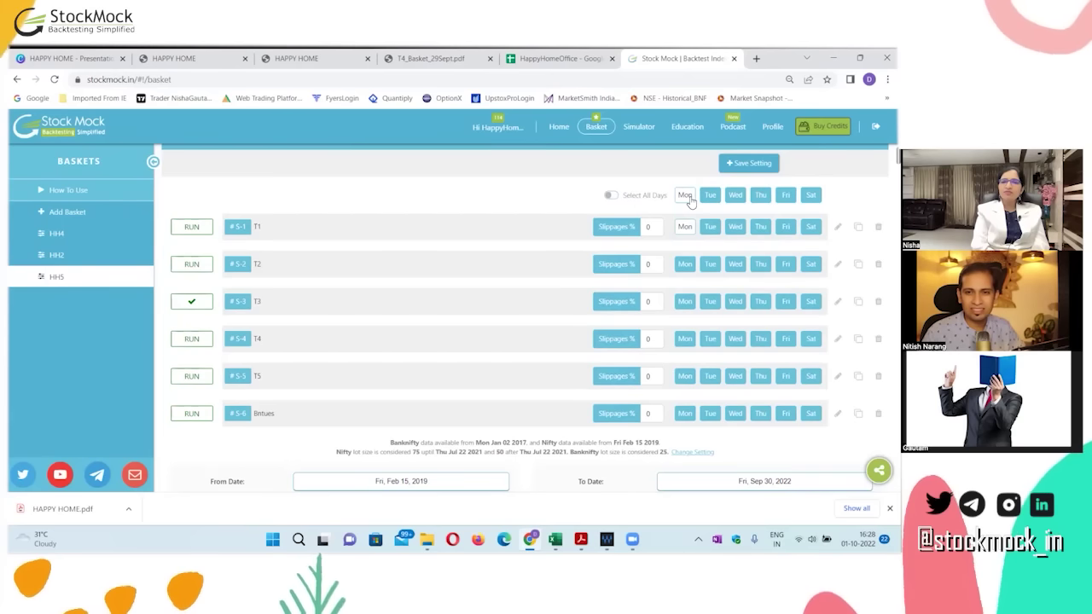
{"action": "left_click", "coordinate": [687, 196]}
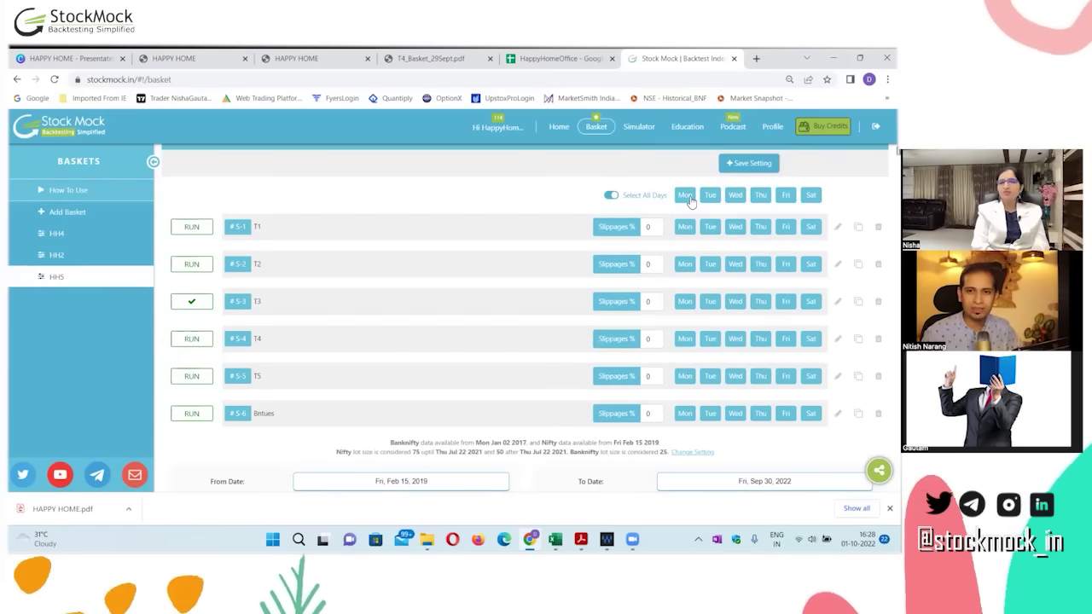
- Clear the trading days of all strategies, leaving only Tuesday selected for Bntues and Friday for T3
{"action": "scroll", "coordinate": [689, 199], "scroll_direction": "up", "scroll_amount": 1}
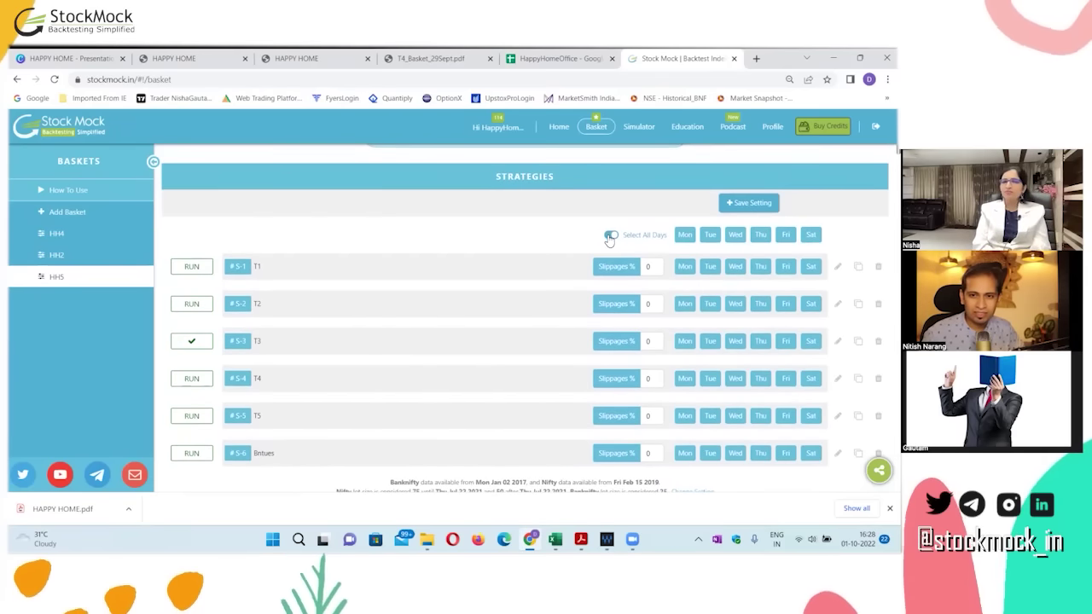
{"action": "left_click", "coordinate": [610, 234]}
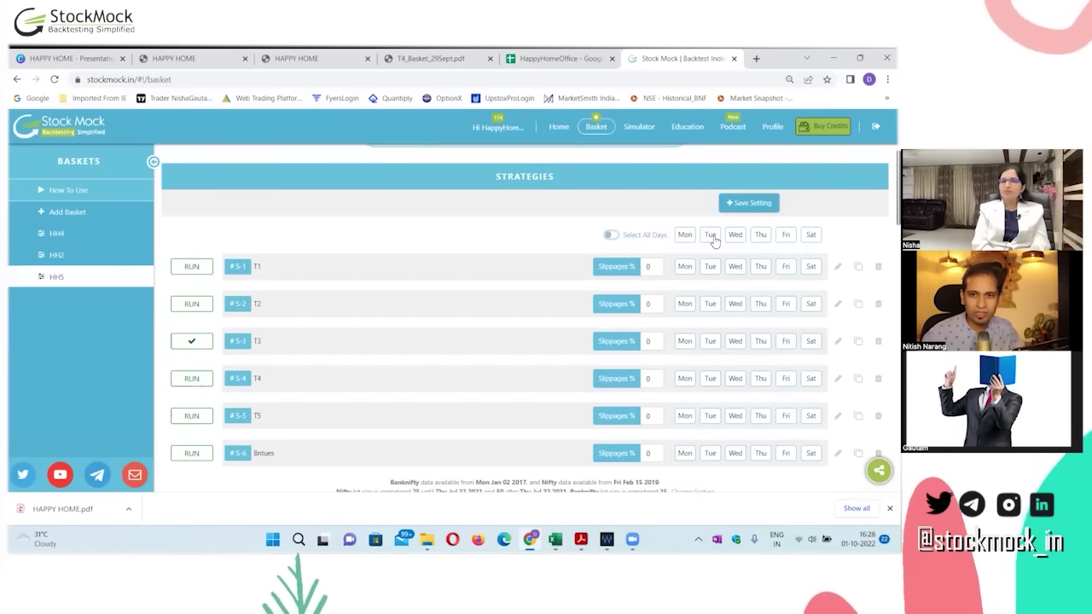
{"action": "left_click", "coordinate": [709, 454]}
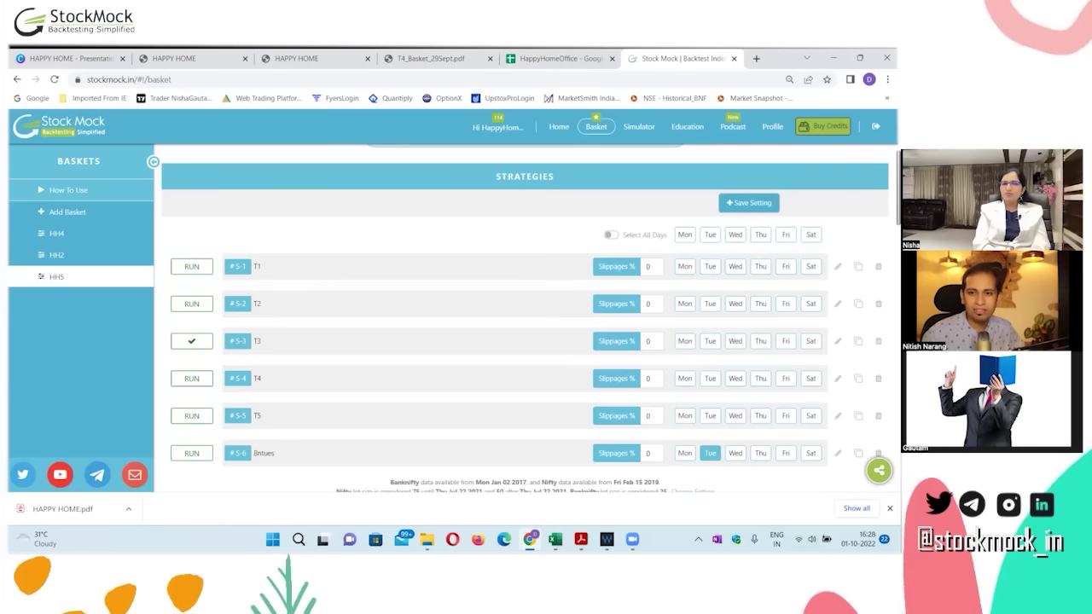
{"action": "left_click", "coordinate": [785, 341]}
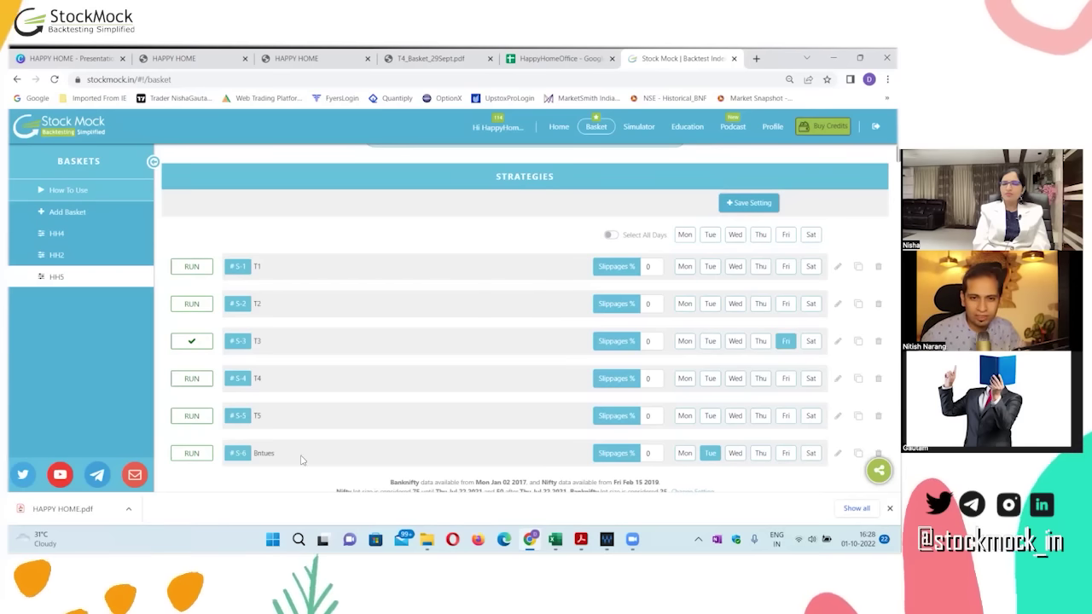
- Run the Bntues backtest and review the combined profit, loss and drawdown statistics of the basket
{"action": "left_click", "coordinate": [192, 453]}
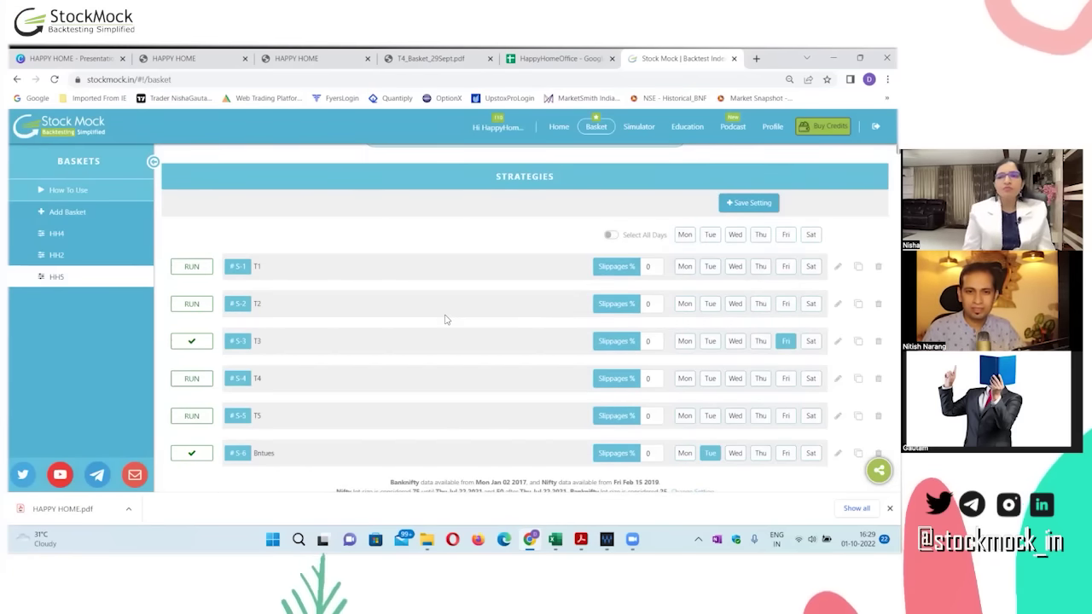
{"action": "scroll", "coordinate": [444, 319], "scroll_direction": "down", "scroll_amount": 5}
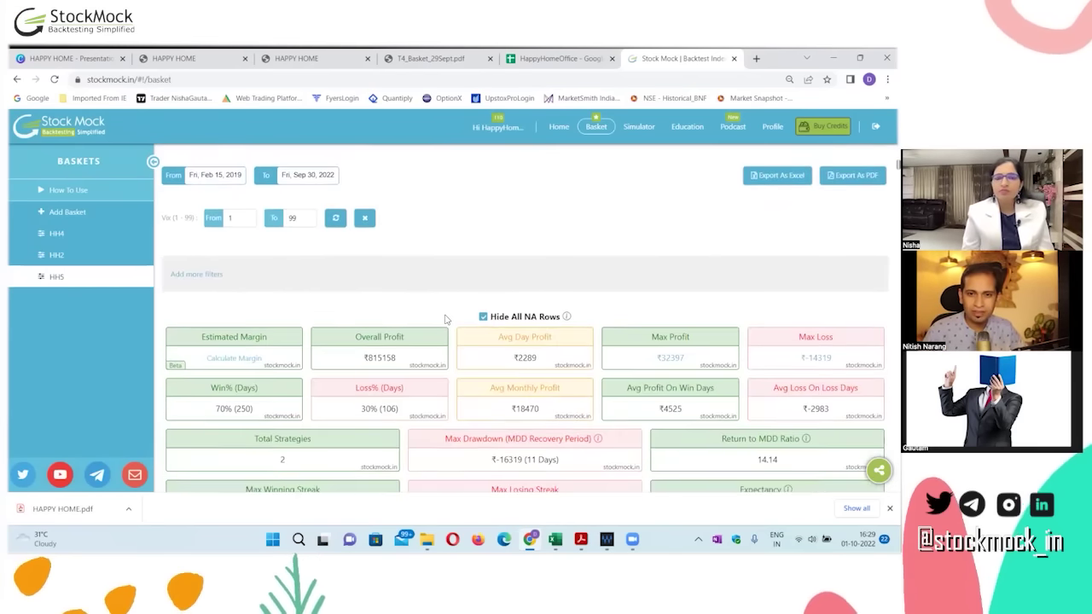
{"action": "scroll", "coordinate": [444, 319], "scroll_direction": "down", "scroll_amount": 2}
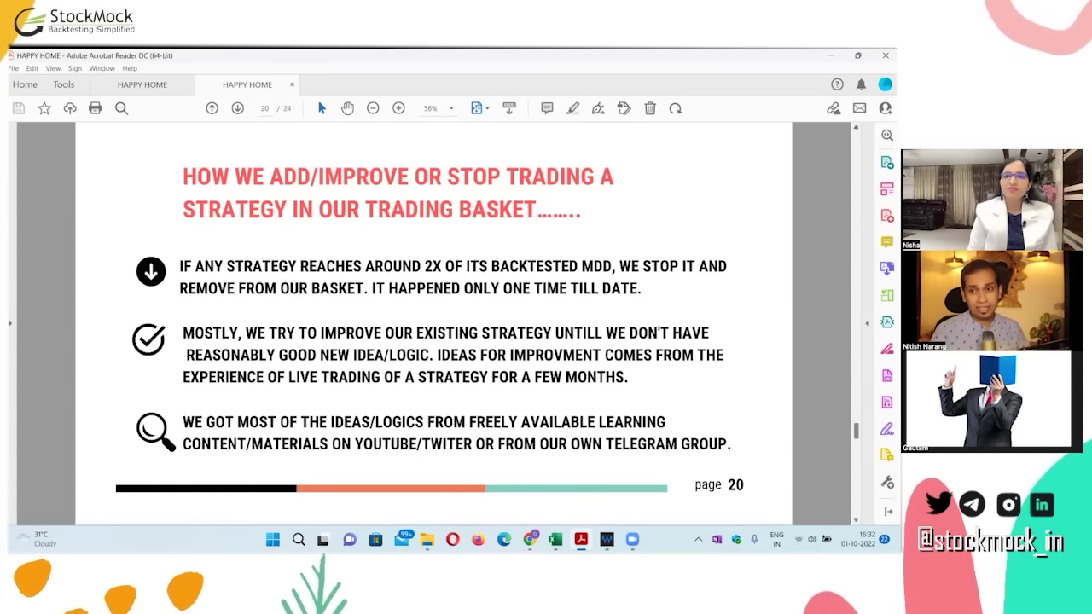
- Go back to page 19 of the HAPPY HOME PDF in Adobe Acrobat Reader, showing the Tuesday and Friday strategy comparison
{"action": "scroll", "coordinate": [433, 324], "scroll_direction": "up", "scroll_amount": 3}
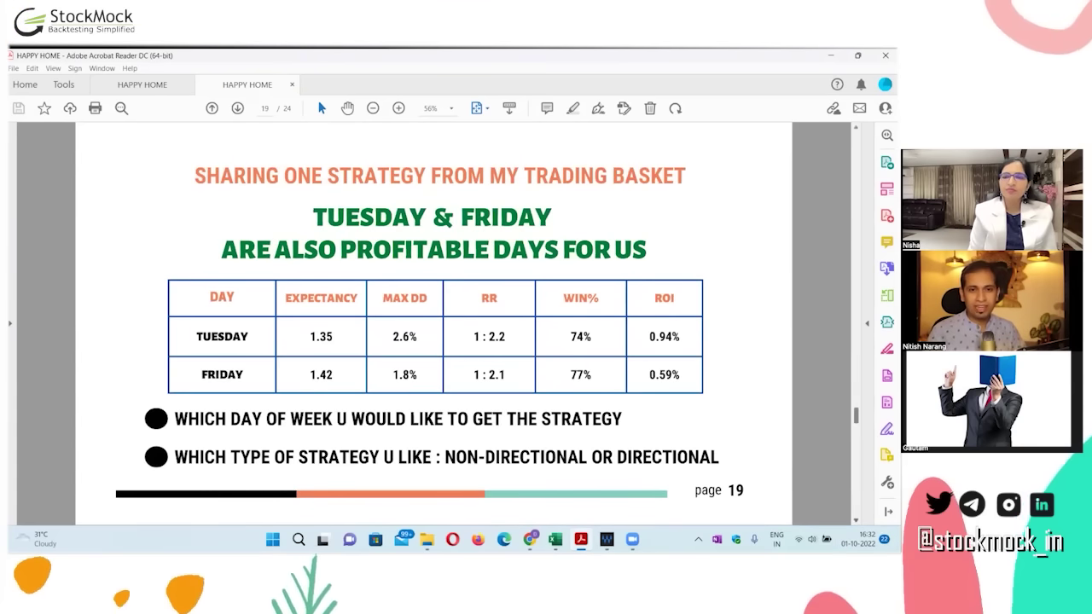